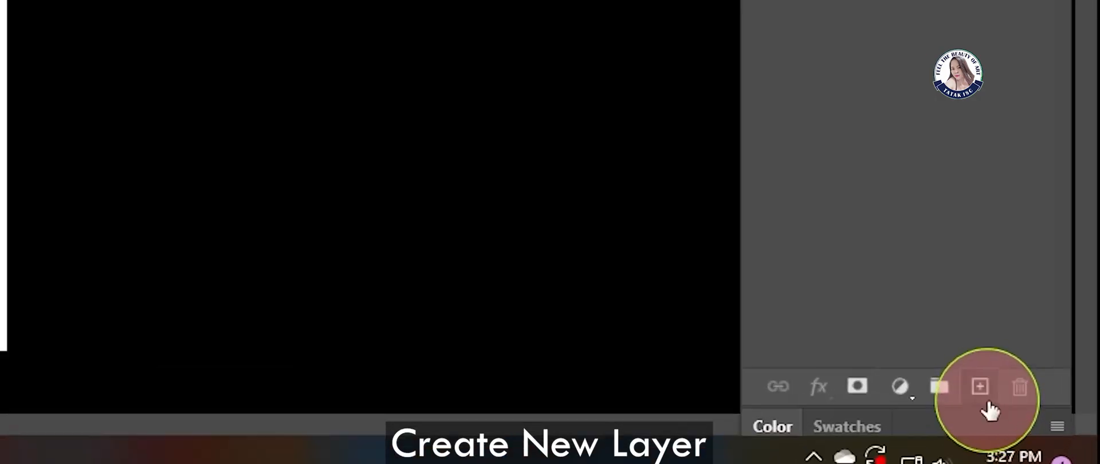
# Create a new layer and place a horizontal and a vertical guide through the centre of the canvas
pyautogui.click(1062, 434)
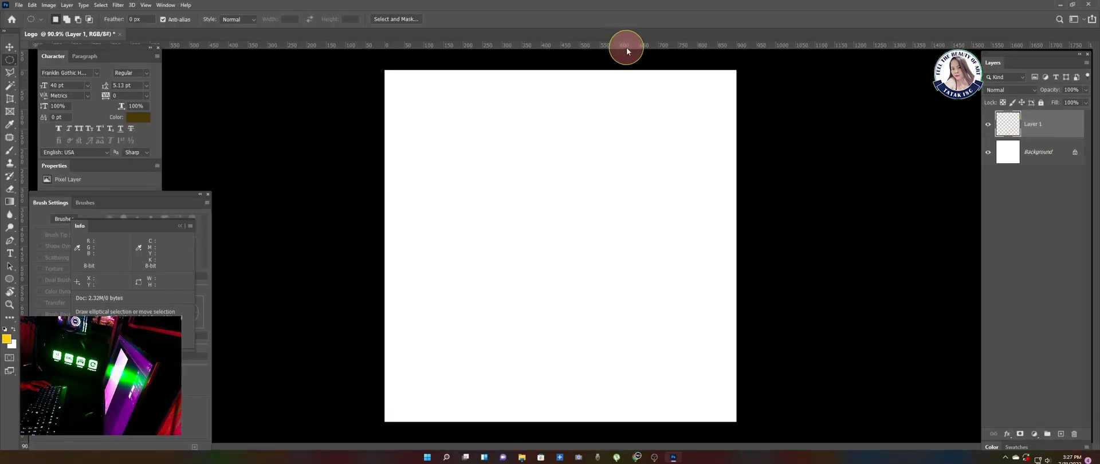
pyautogui.moveTo(627, 48); pyautogui.dragTo(614, 248)
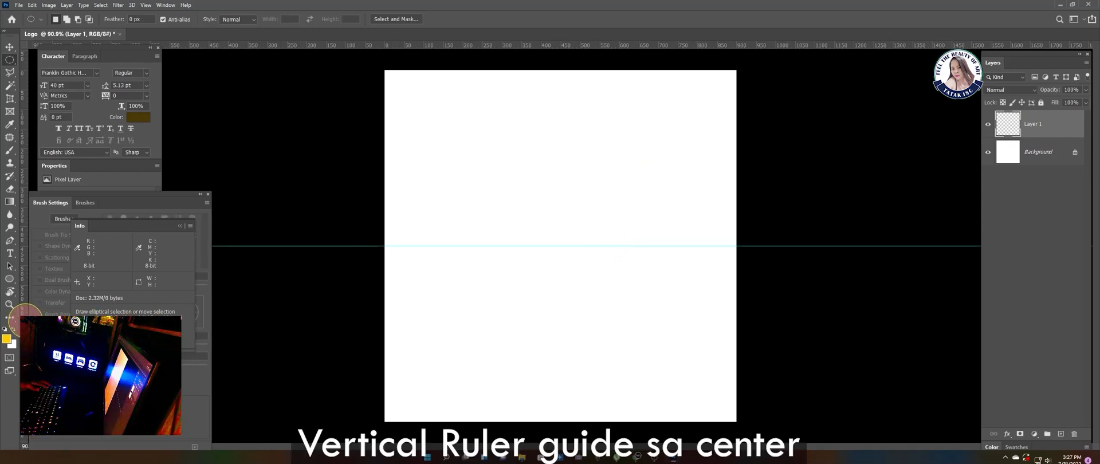
pyautogui.moveTo(24, 312); pyautogui.dragTo(562, 340)
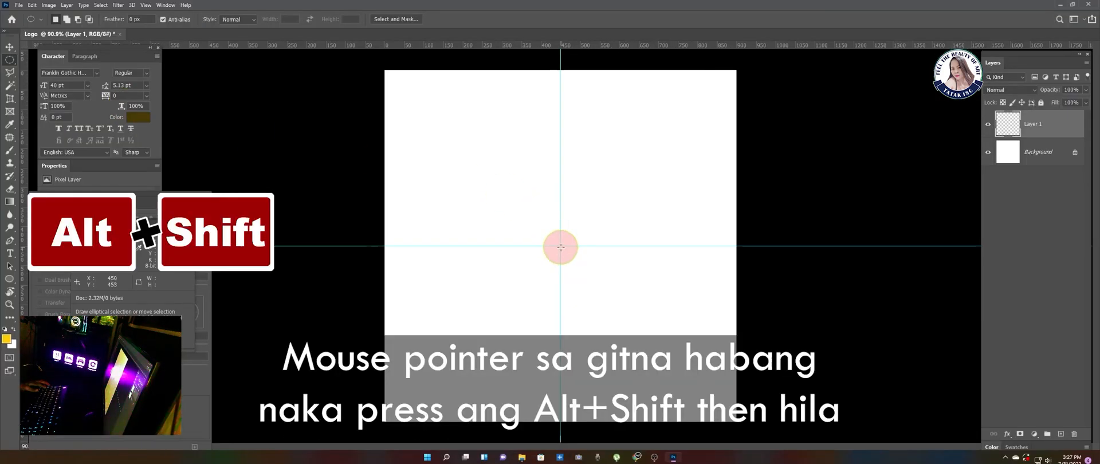
# Make a circular selection about 592 px wide from the guide intersection, fill it with black (#000000) and deselect
pyautogui.moveTo(561, 246); pyautogui.dragTo(673, 380)
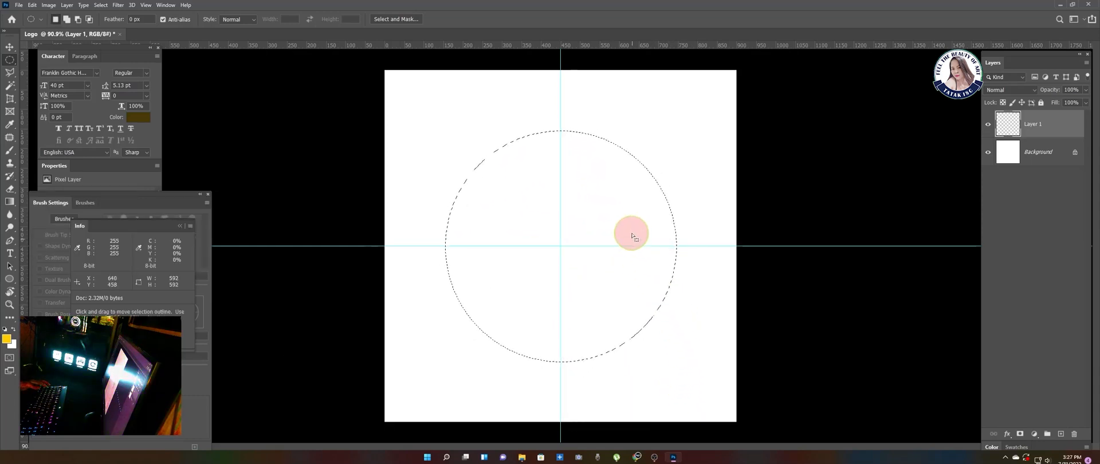
pyautogui.rightClick(626, 207)
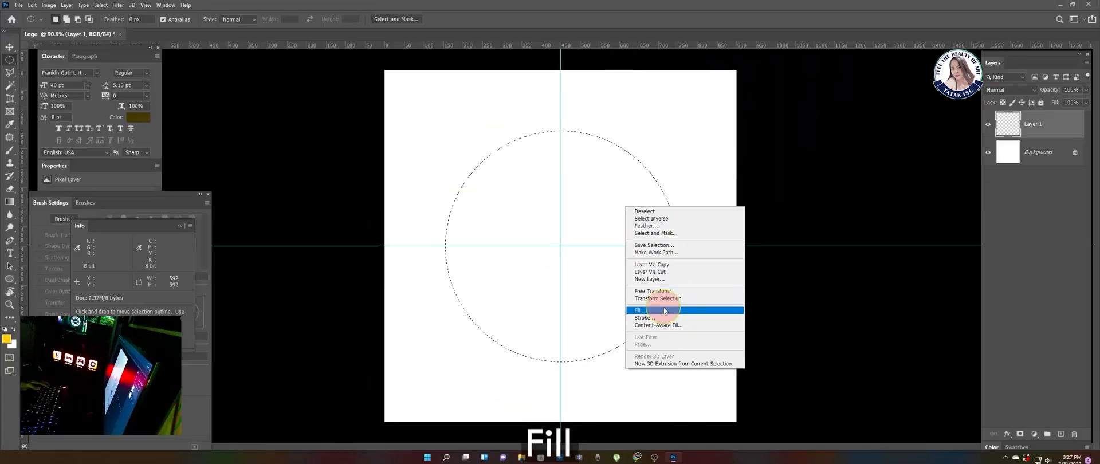
pyautogui.click(665, 310)
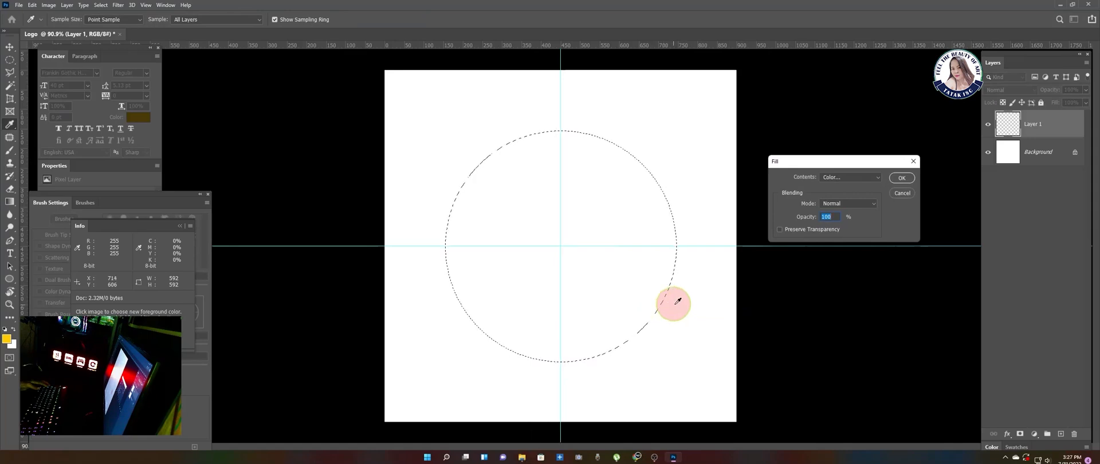
pyautogui.click(849, 178)
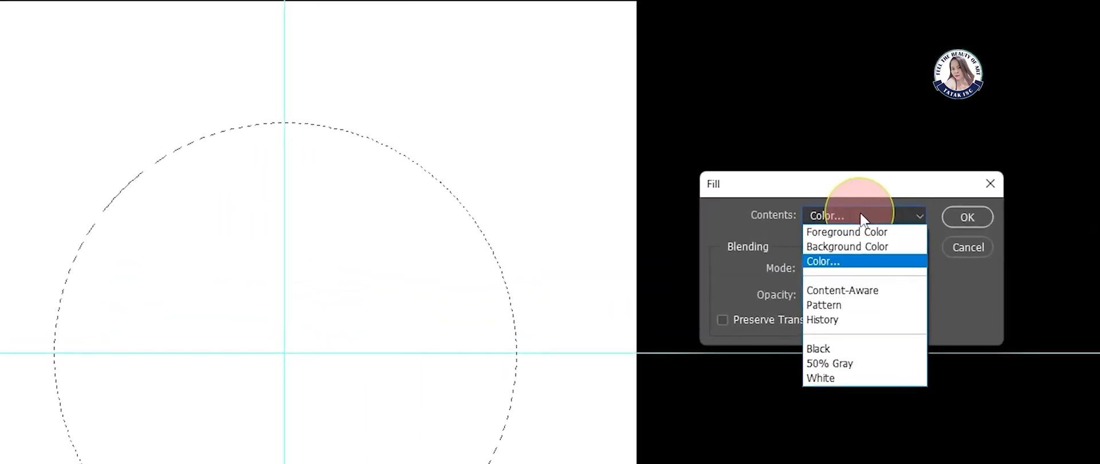
pyautogui.click(833, 262)
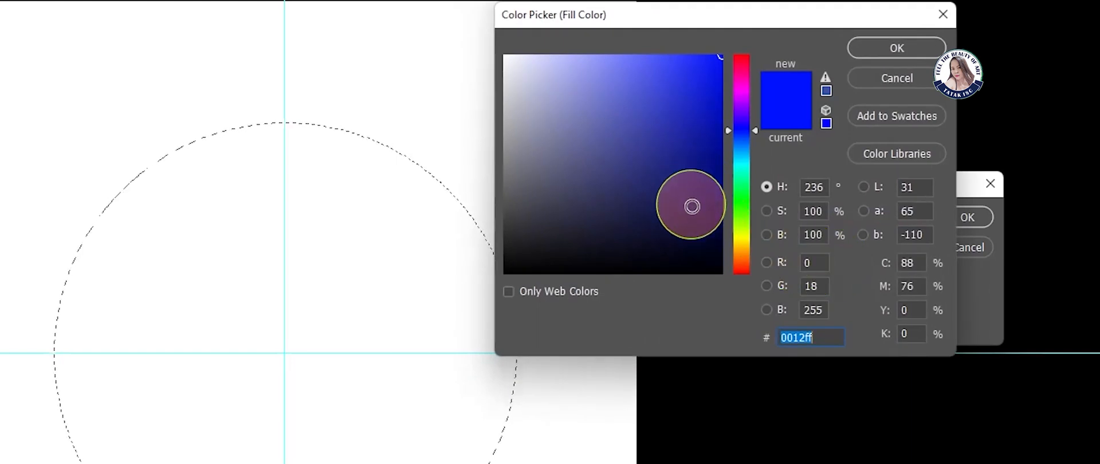
pyautogui.moveTo(597, 267); pyautogui.dragTo(492, 270)
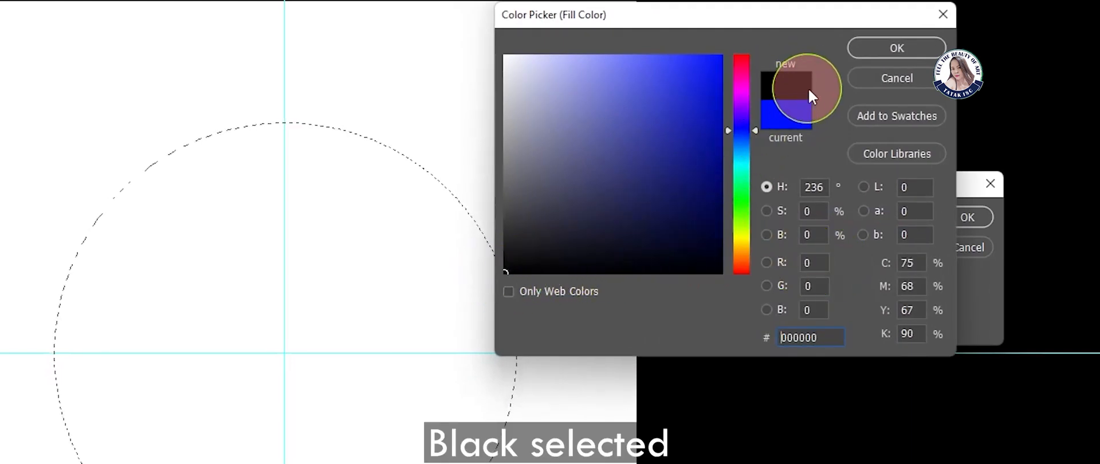
pyautogui.click(909, 41)
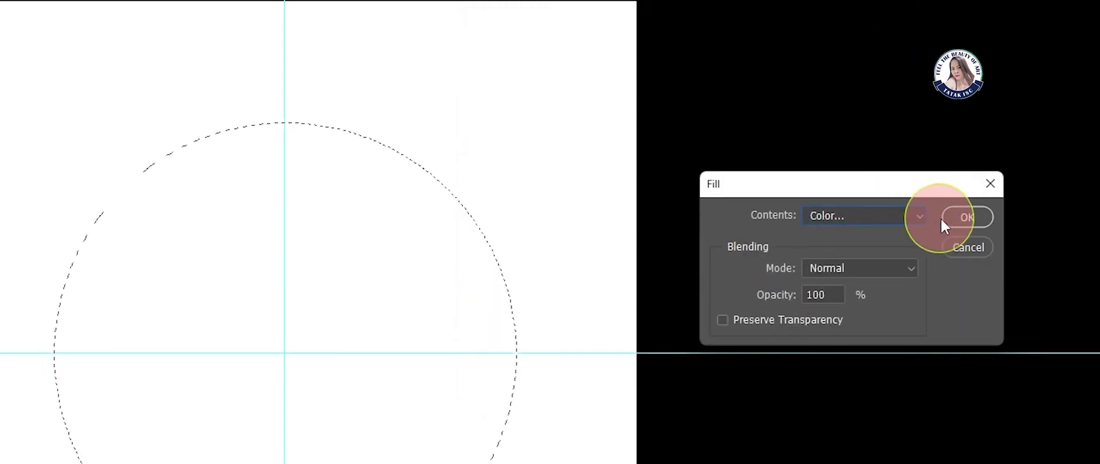
pyautogui.click(967, 217)
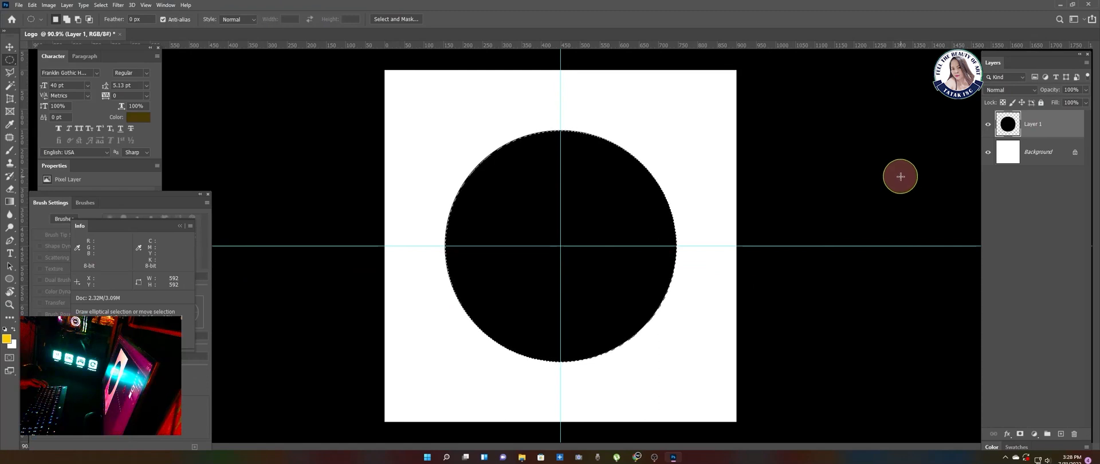
pyautogui.hotkey('ctrl', 'd')
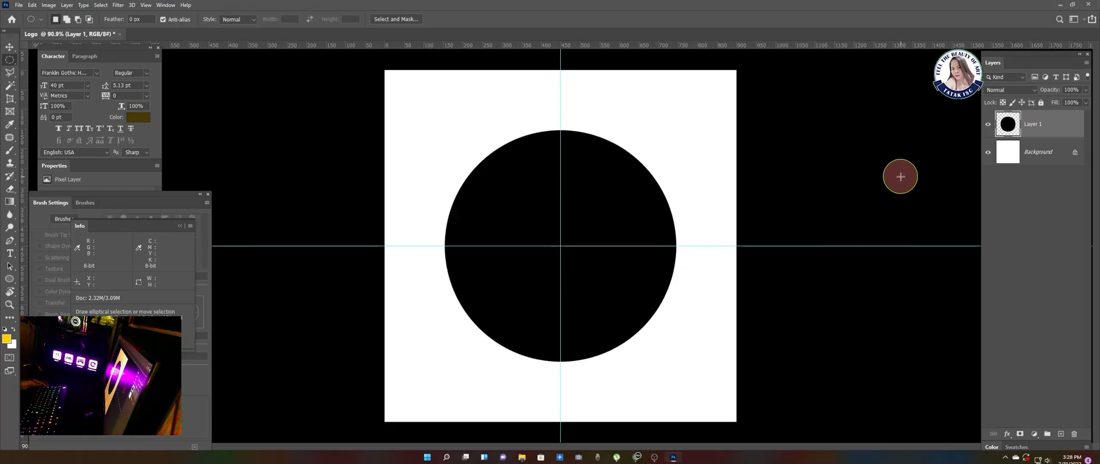
# Duplicate the black circle's layer under the name "duplicate"
pyautogui.rightClick(1057, 126)
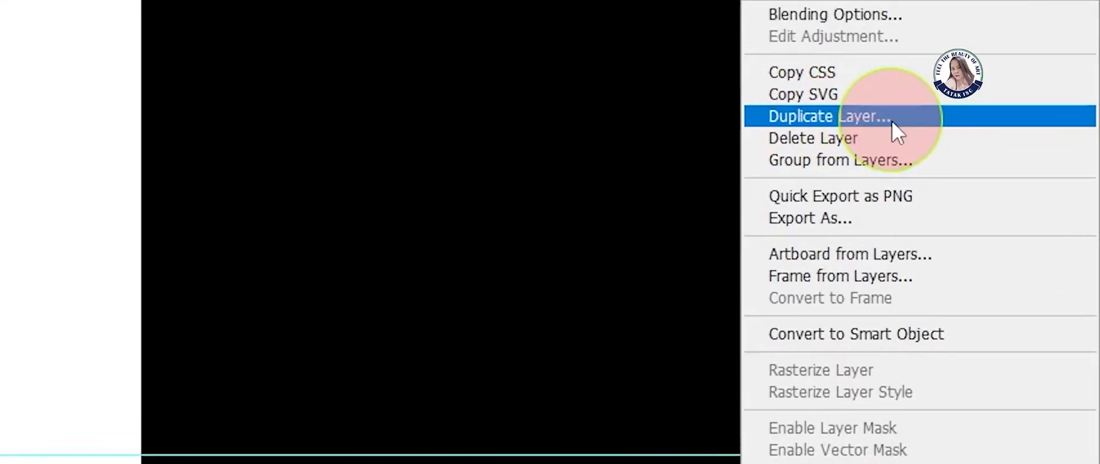
pyautogui.click(984, 136)
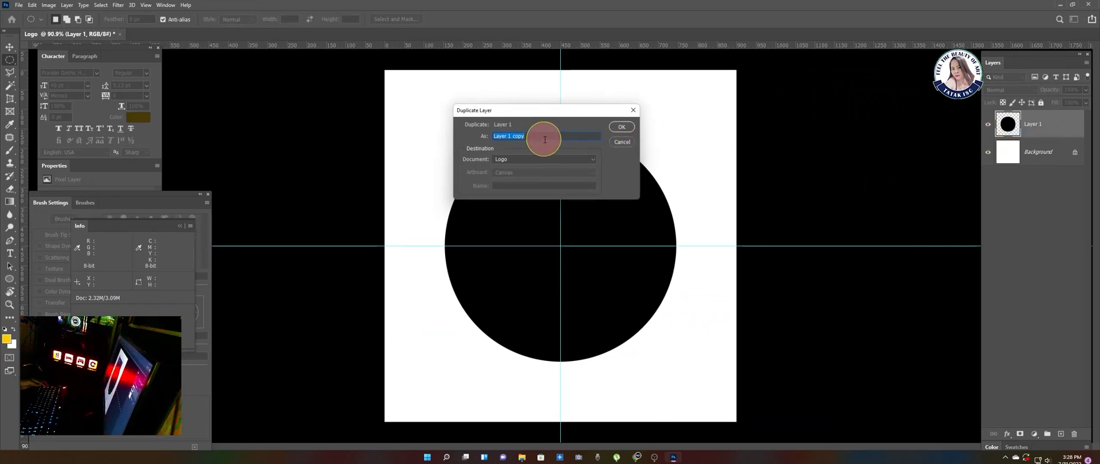
pyautogui.write('du')
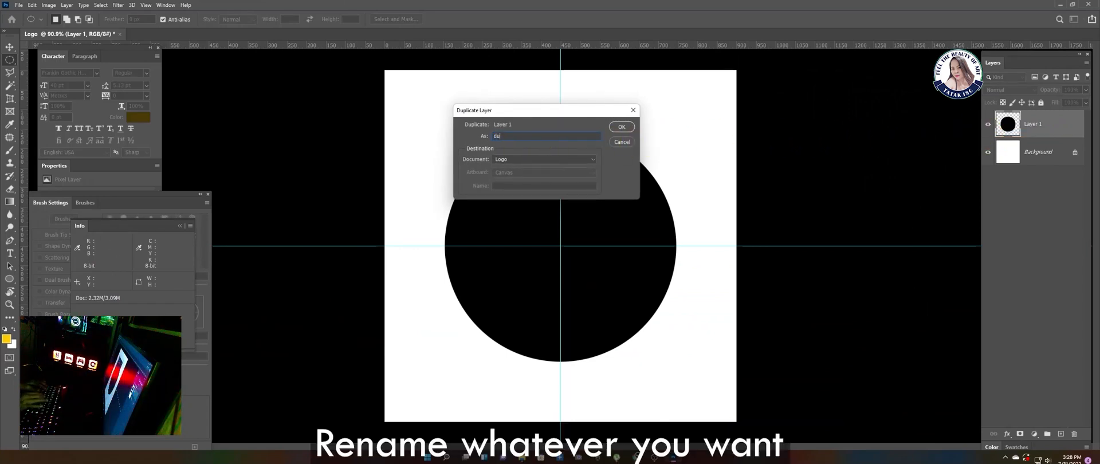
pyautogui.write('plicate')
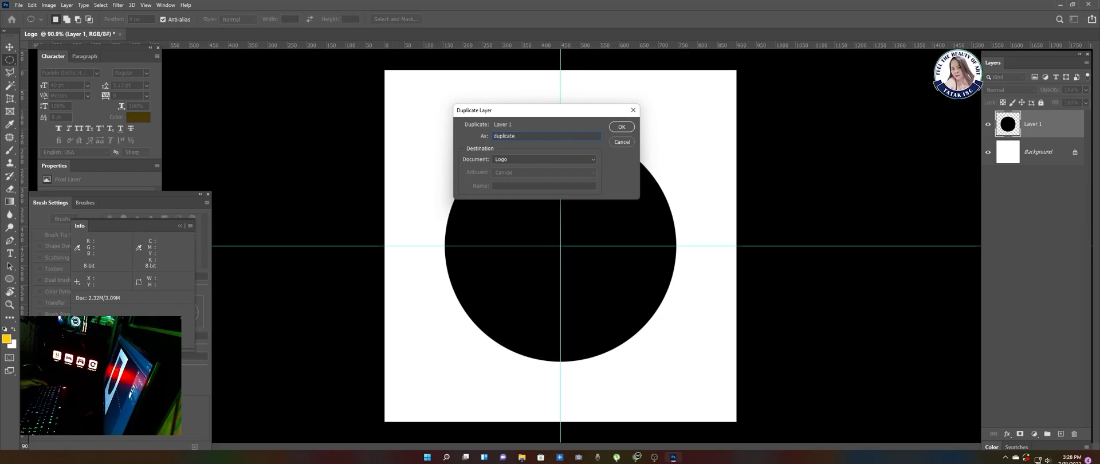
pyautogui.click(623, 128)
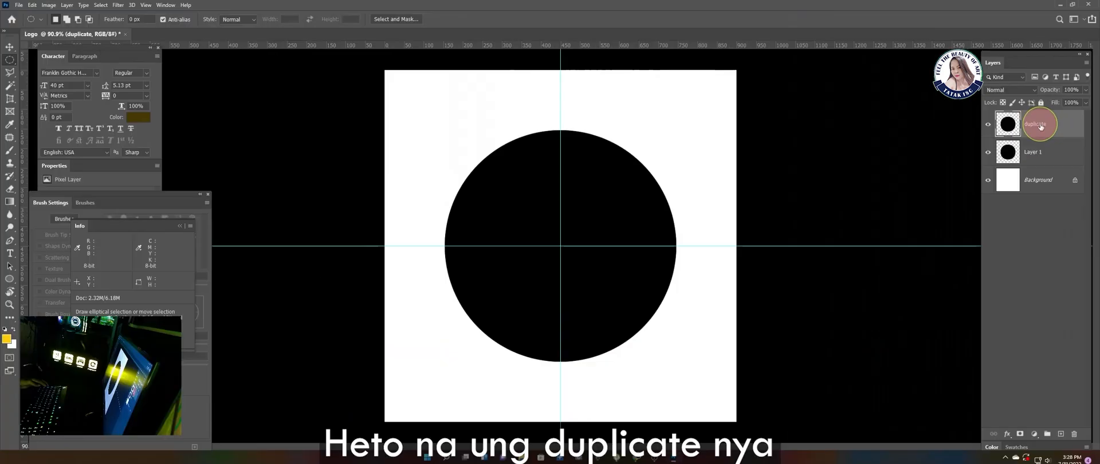
# Hide the duplicate layer and colorize the circle on Layer 1 with hue 37, saturation 73 and lightness +39
pyautogui.click(1050, 158)
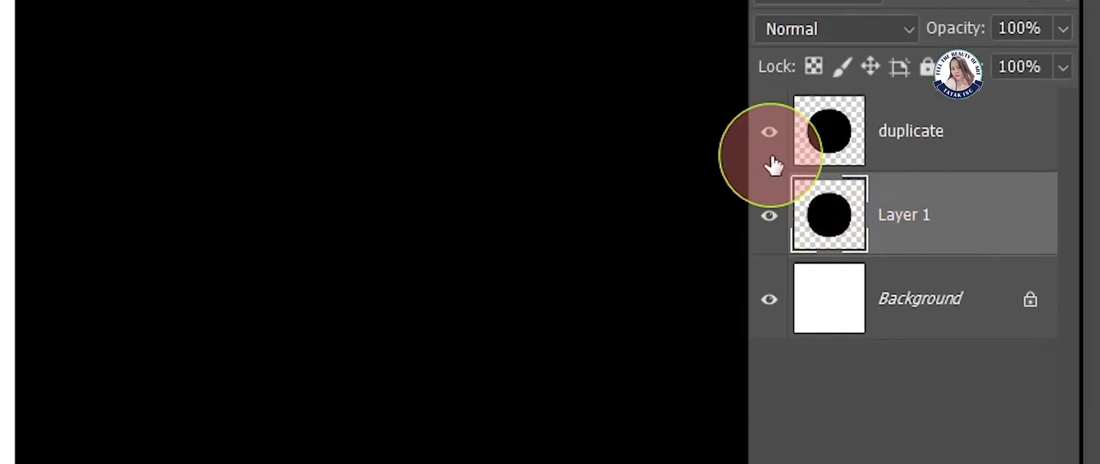
pyautogui.click(770, 133)
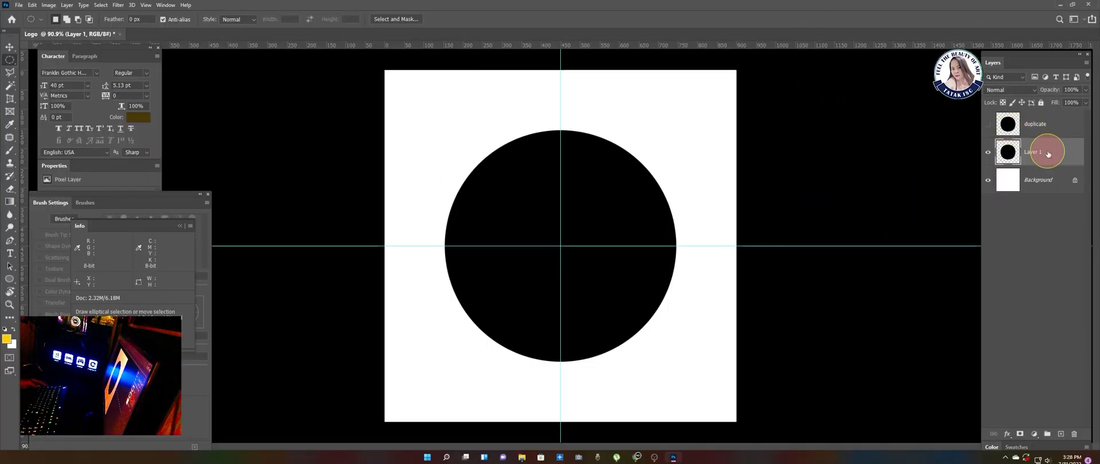
pyautogui.hotkey('ctrl', 'u')
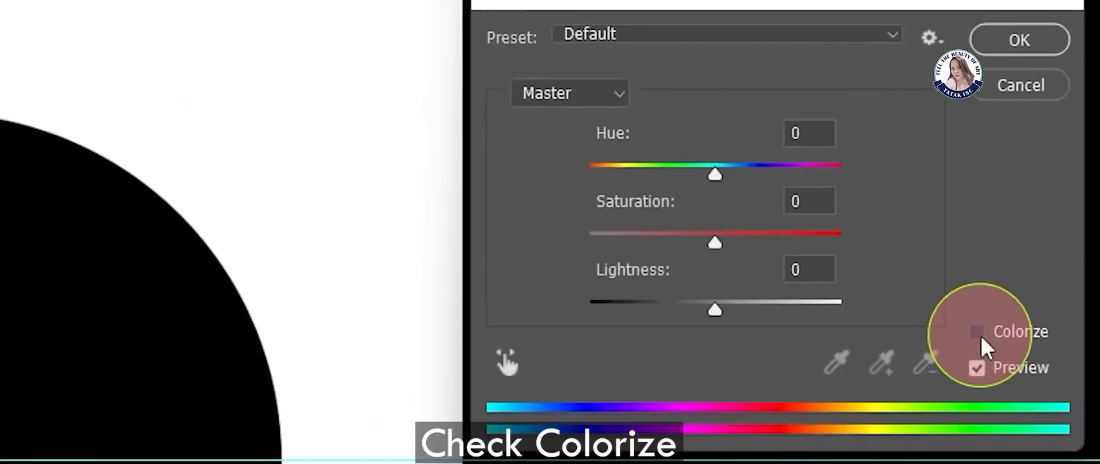
pyautogui.click(908, 203)
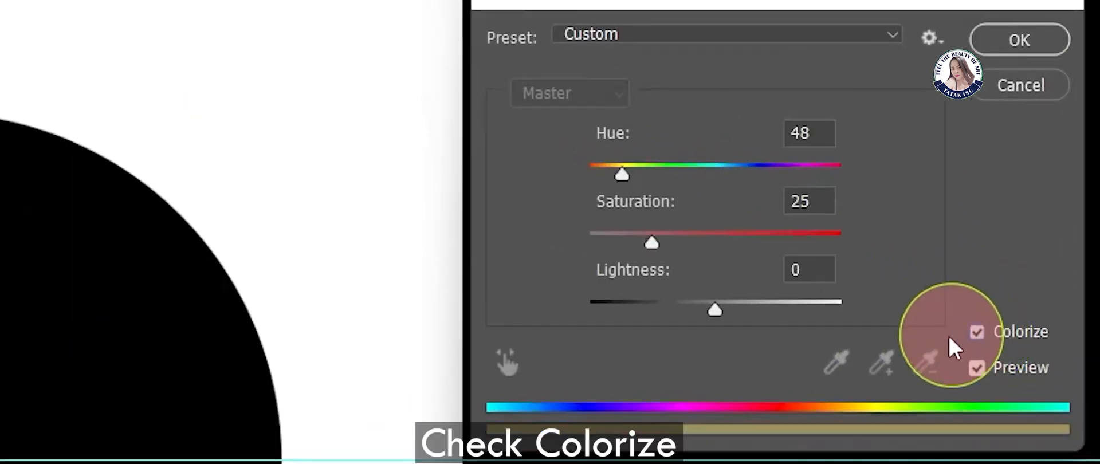
pyautogui.moveTo(714, 312); pyautogui.dragTo(744, 309)
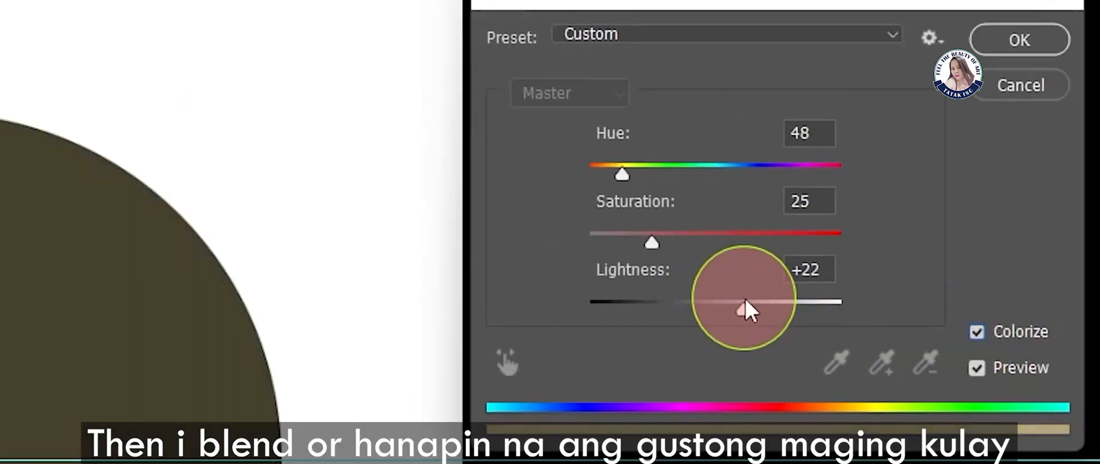
pyautogui.moveTo(653, 242); pyautogui.dragTo(791, 241)
pyautogui.moveTo(624, 175)
pyautogui.mouseDown()
pyautogui.moveTo(659, 180)
pyautogui.moveTo(626, 191)
pyautogui.moveTo(636, 182)
pyautogui.mouseUp()
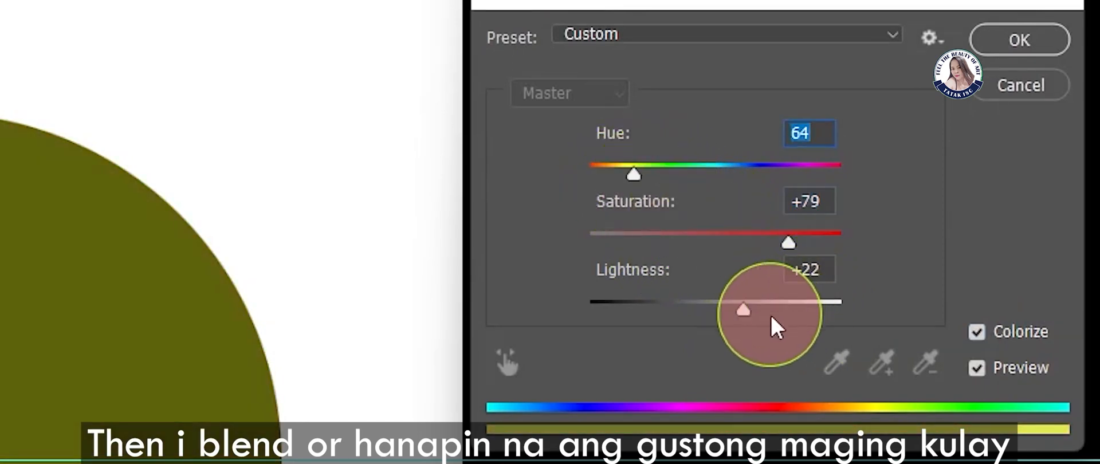
pyautogui.moveTo(772, 321)
pyautogui.mouseDown()
pyautogui.moveTo(751, 318)
pyautogui.moveTo(766, 315)
pyautogui.mouseUp()
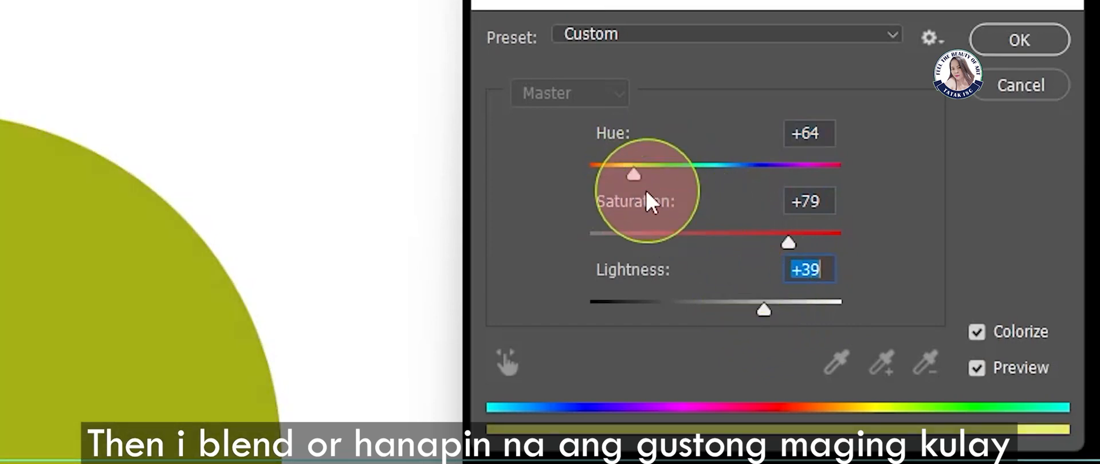
pyautogui.moveTo(795, 241)
pyautogui.mouseDown()
pyautogui.moveTo(756, 245)
pyautogui.moveTo(775, 243)
pyautogui.mouseUp()
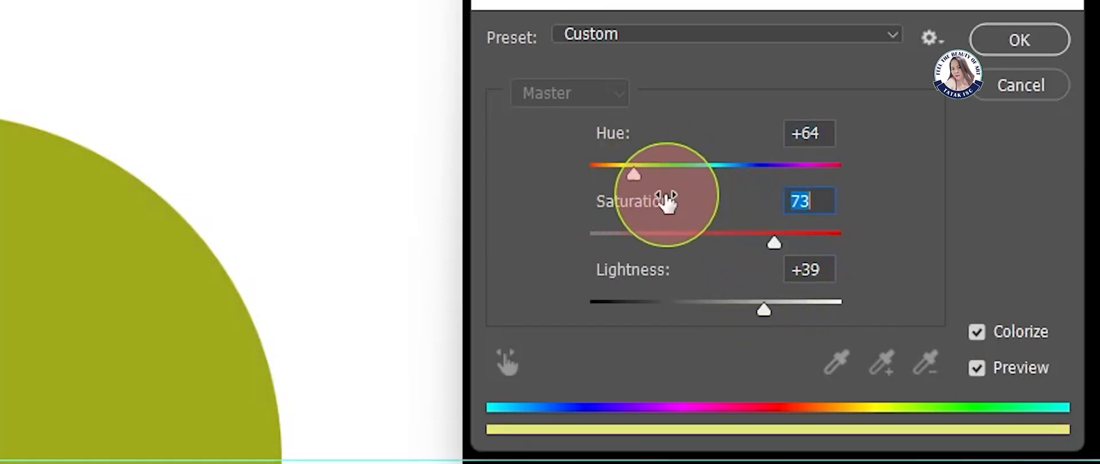
pyautogui.moveTo(634, 174); pyautogui.dragTo(620, 178)
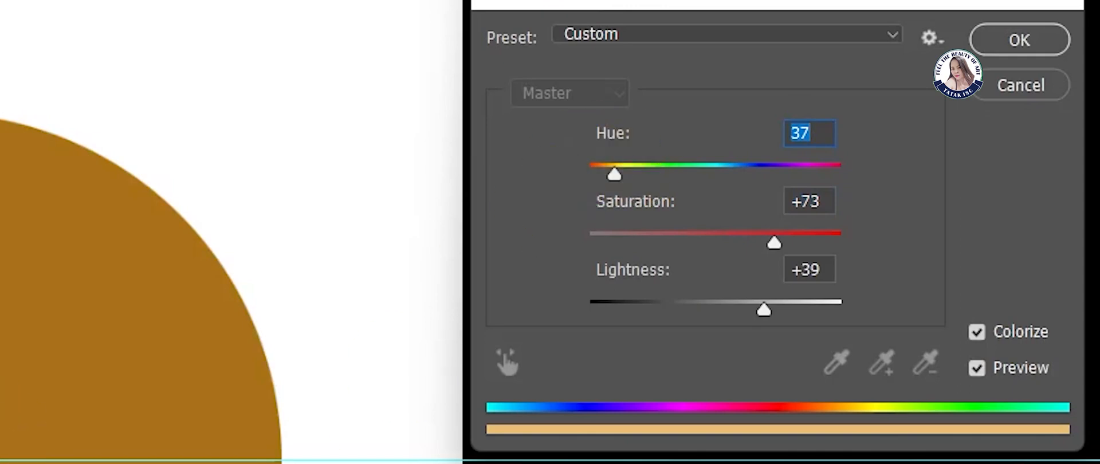
pyautogui.click(1019, 39)
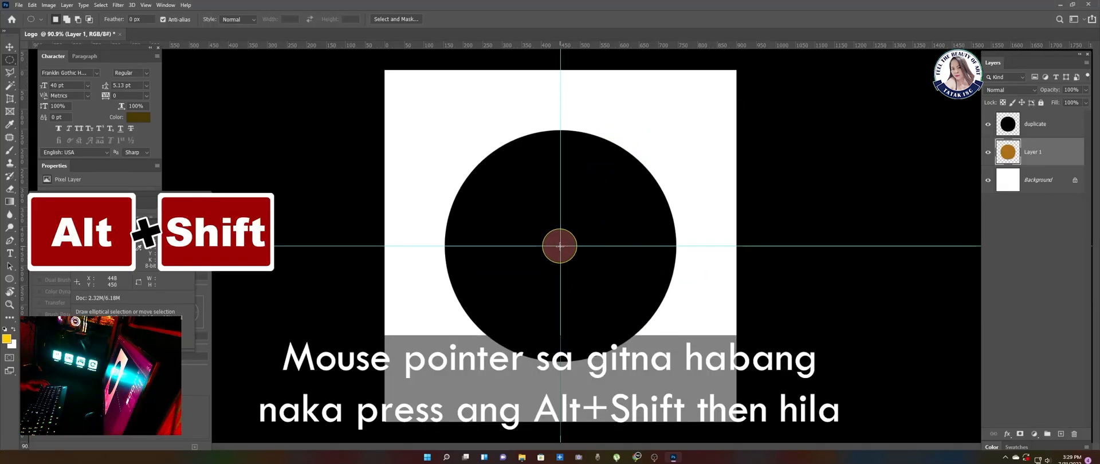
# Cut a centred circle about 436 px wide out of the duplicate layer to leave a black ring, and deselect
pyautogui.moveTo(560, 246); pyautogui.dragTo(643, 349)
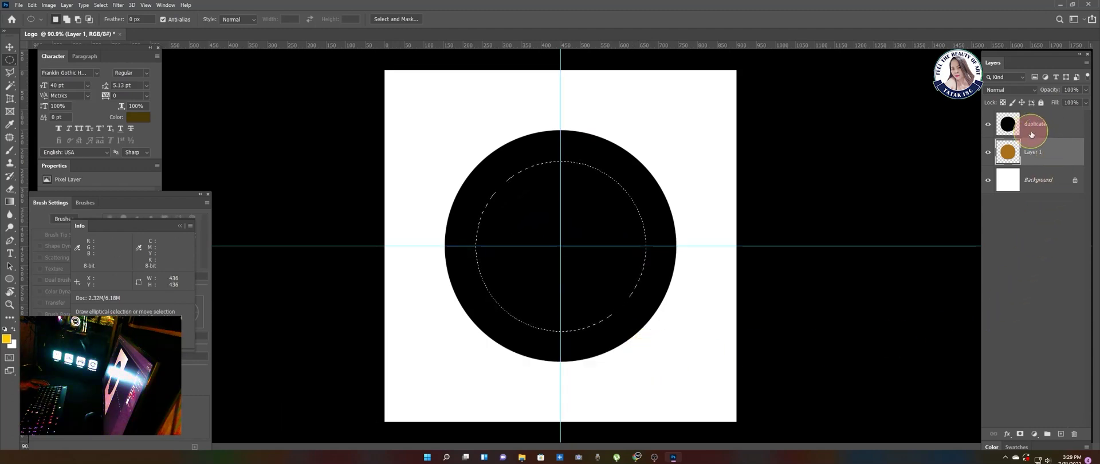
pyautogui.click(1058, 131)
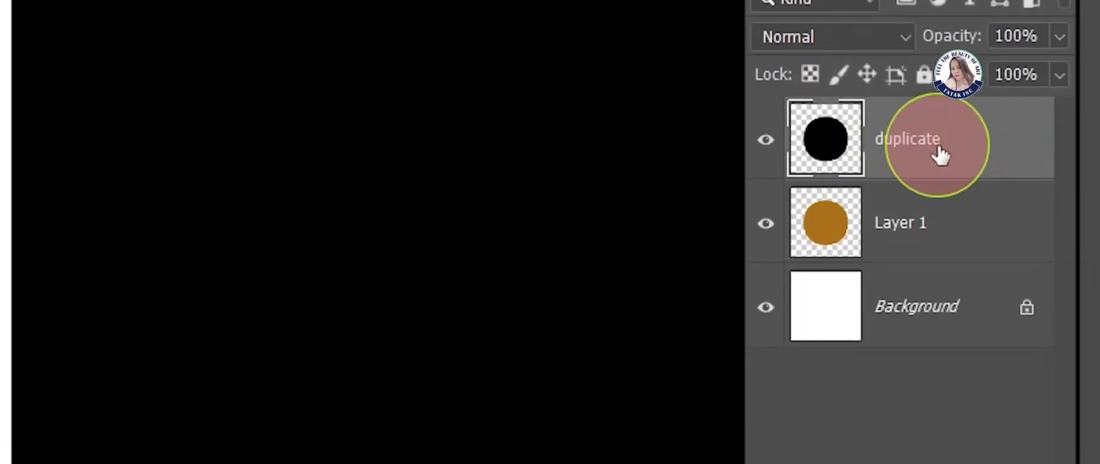
pyautogui.press('Delete')
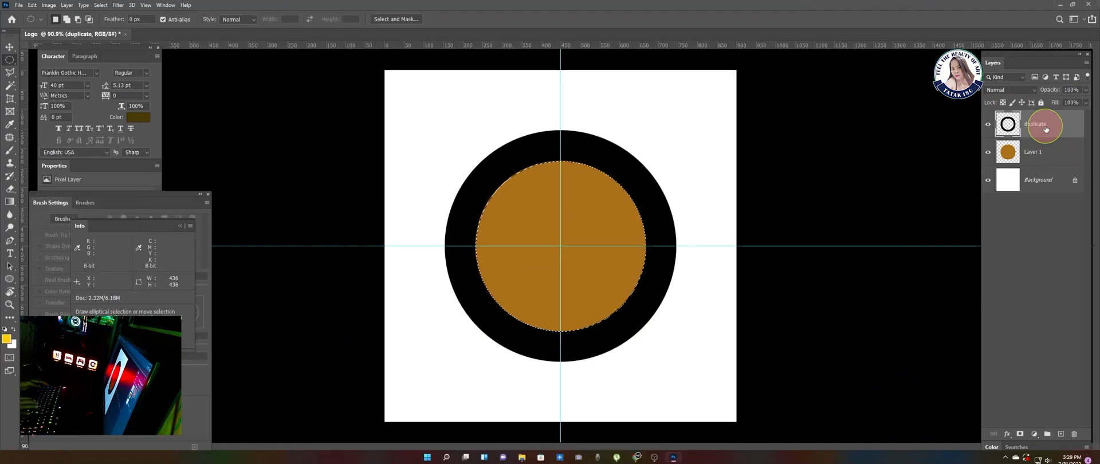
pyautogui.hotkey('ctrl', 'd')
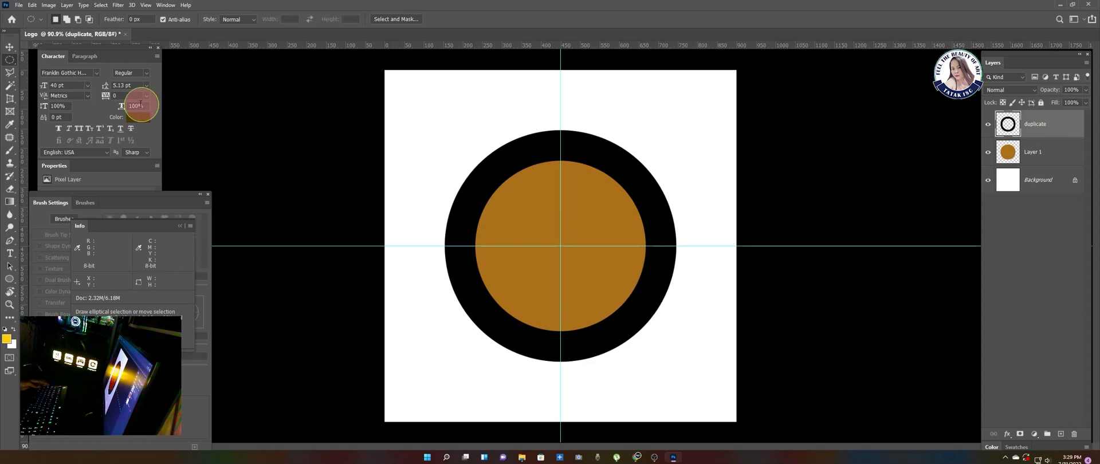
# Open the ribbon banner image pngwing.com (33) from the Downloads folder
pyautogui.click(20, 7)
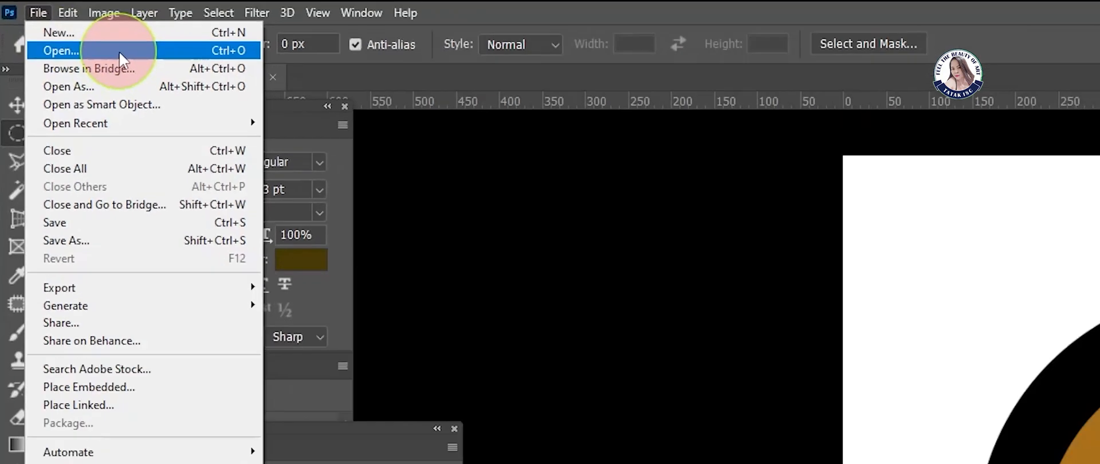
pyautogui.click(160, 75)
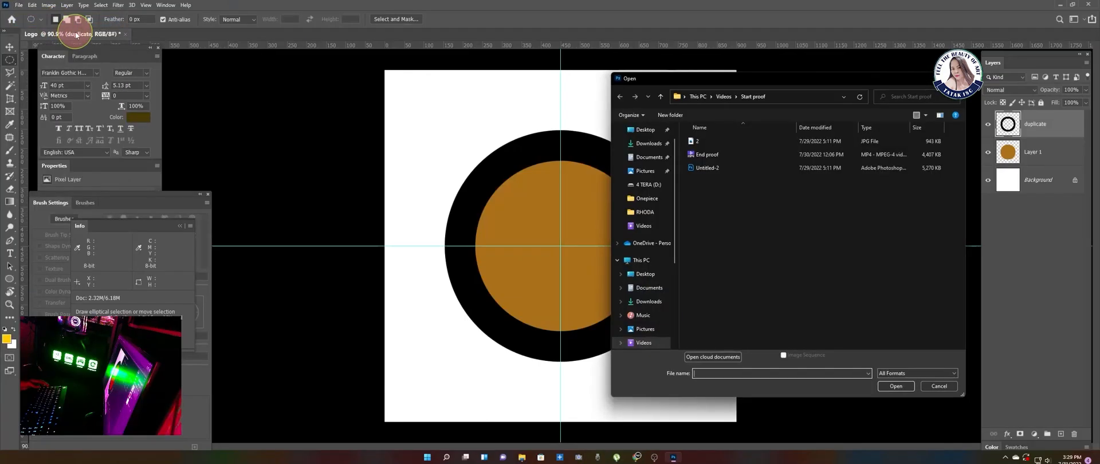
pyautogui.click(657, 147)
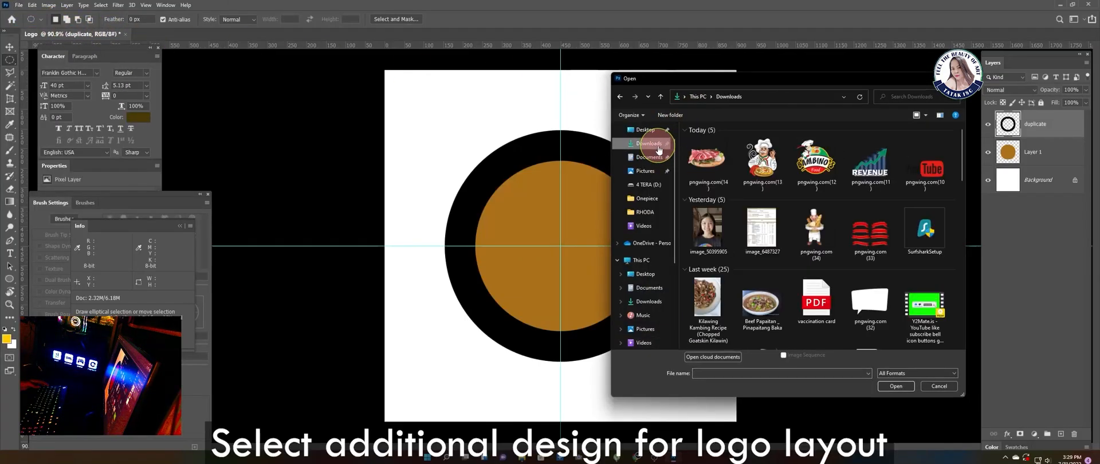
pyautogui.click(871, 239)
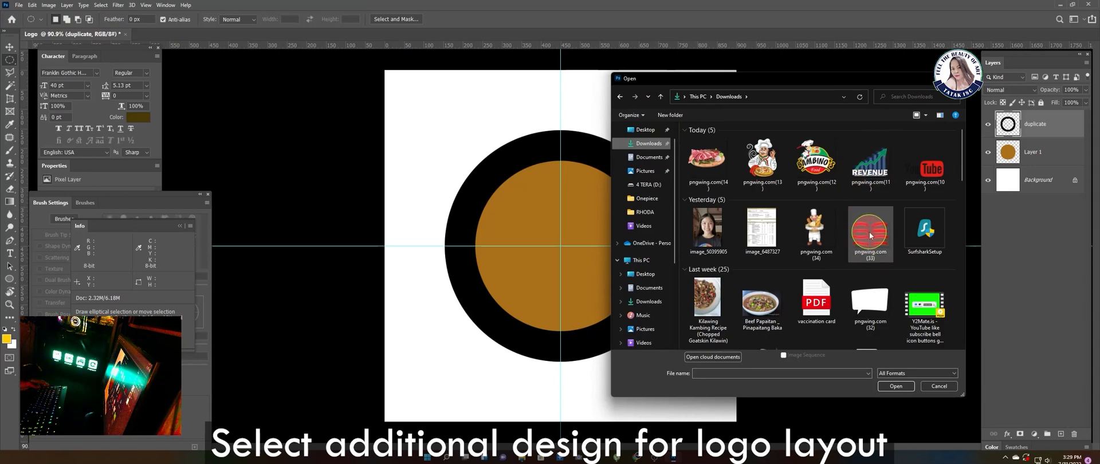
pyautogui.click(896, 387)
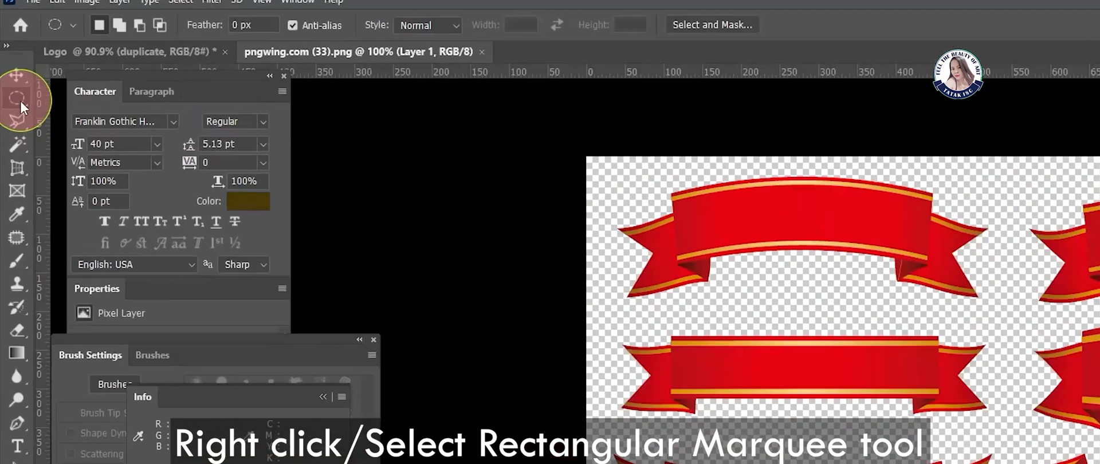
# Select the straight red ribbon in a rectangular marquee about 517 × 137 px and move it into the Logo document over the circle's lower part
pyautogui.rightClick(9, 59)
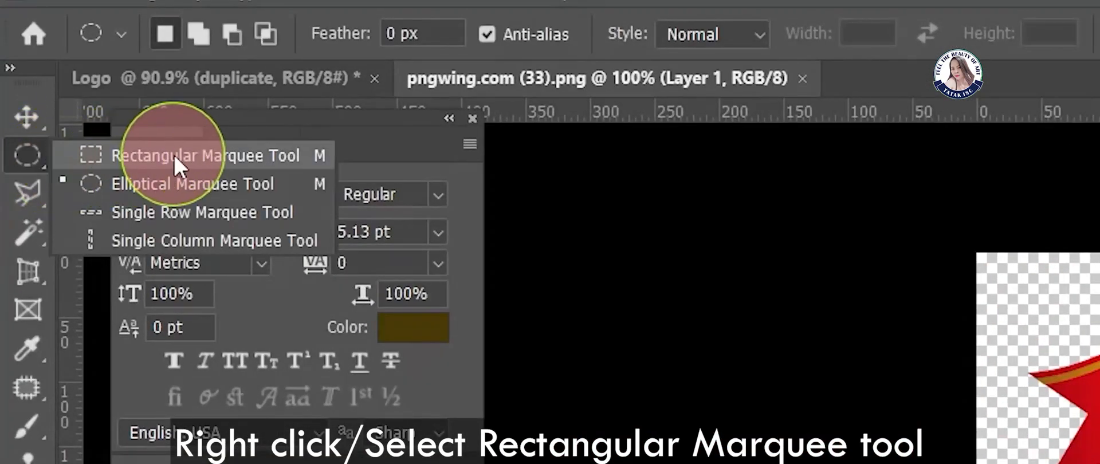
pyautogui.click(202, 149)
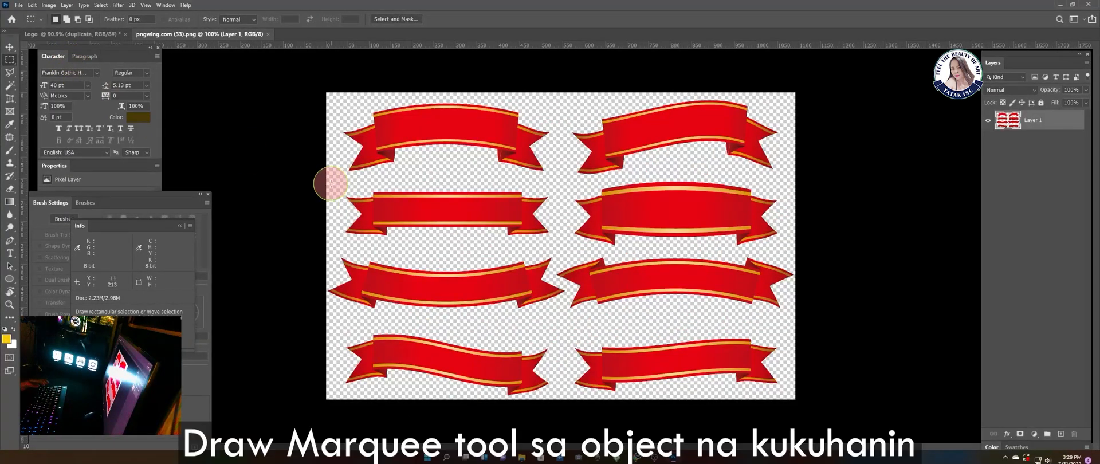
pyautogui.moveTo(336, 184); pyautogui.dragTo(557, 244)
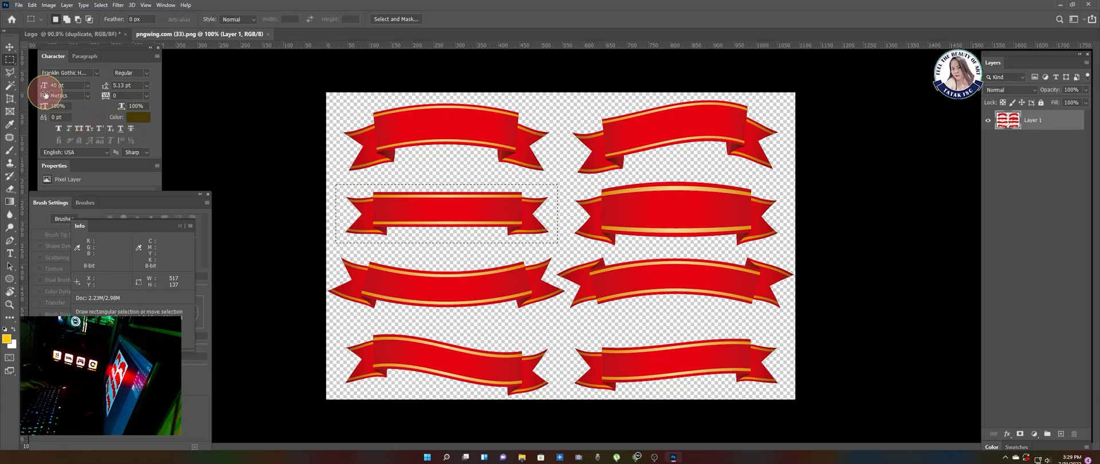
pyautogui.click(11, 48)
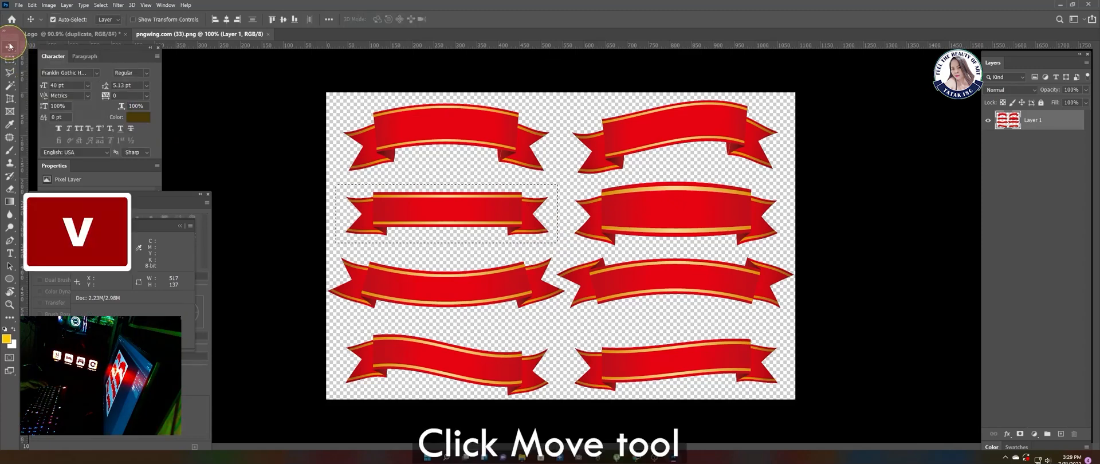
pyautogui.moveTo(410, 199); pyautogui.dragTo(192, 92)
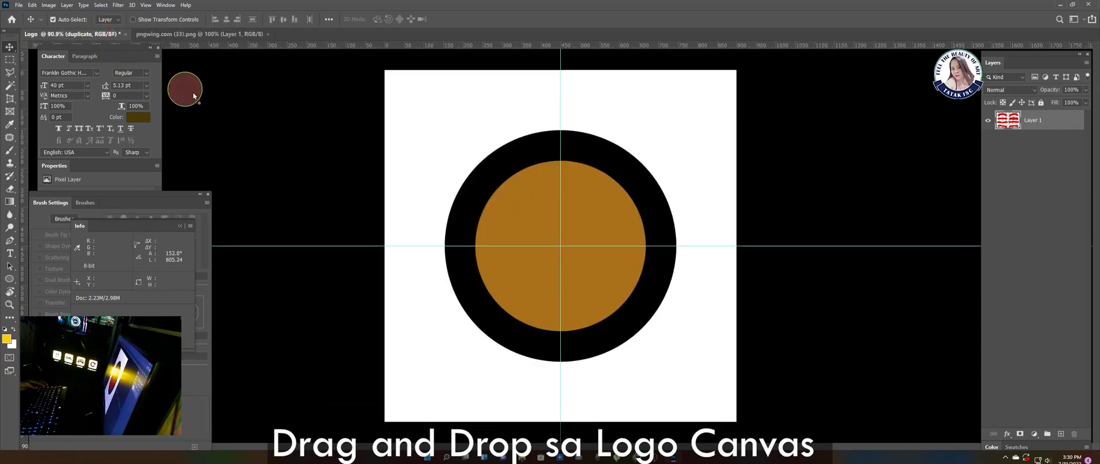
pyautogui.moveTo(539, 252); pyautogui.dragTo(560, 308)
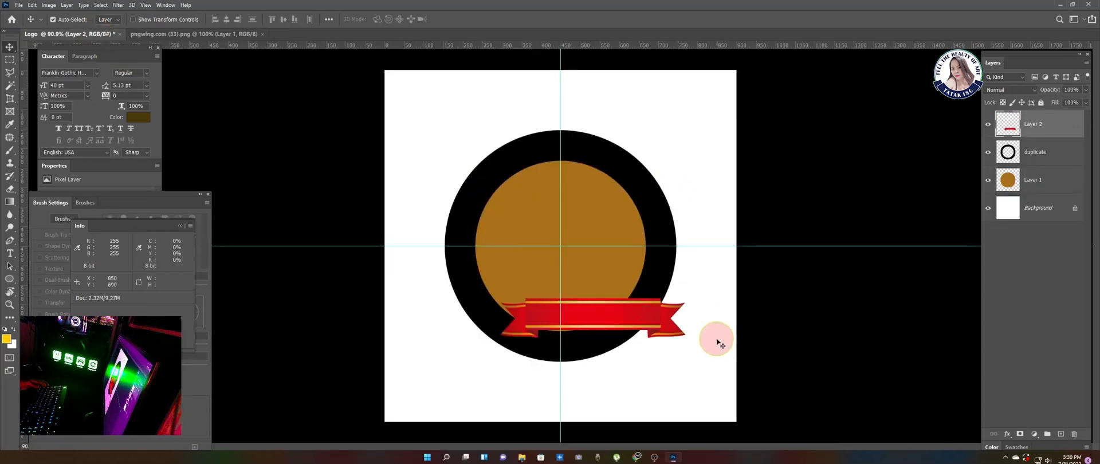
# Free-transform the ribbon to about 141% width, 159% height and -8.09° rotation, placed across the ring's lower part
pyautogui.press('ctrl')
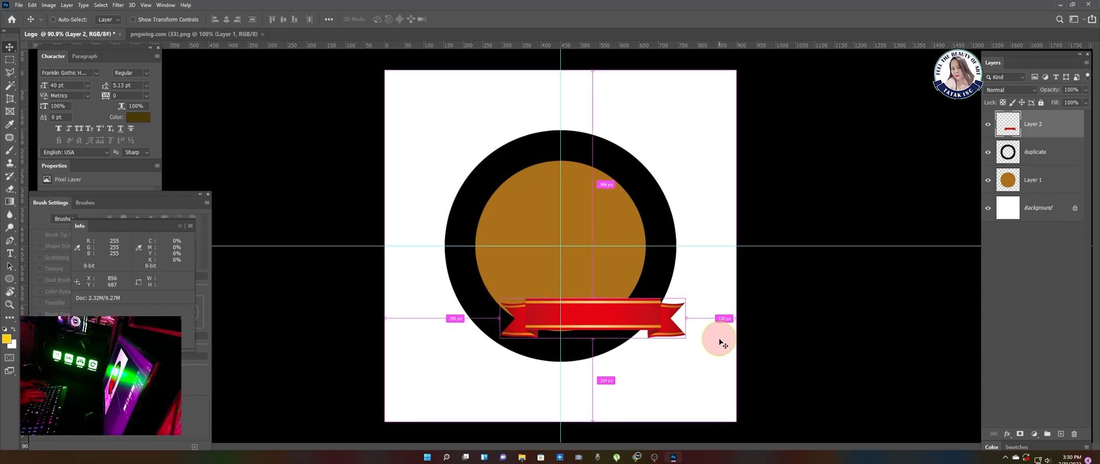
pyautogui.hotkey('ctrl', 't')
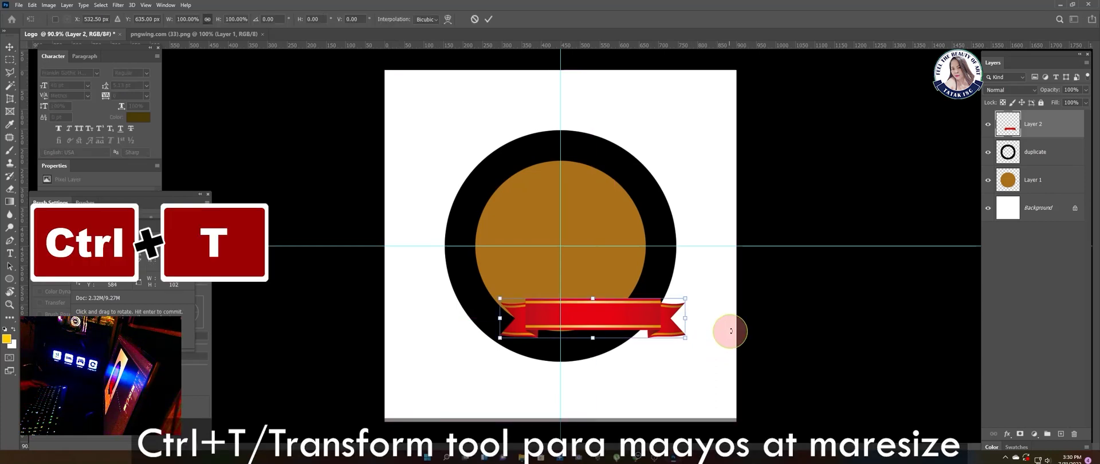
pyautogui.moveTo(700, 288); pyautogui.dragTo(700, 269)
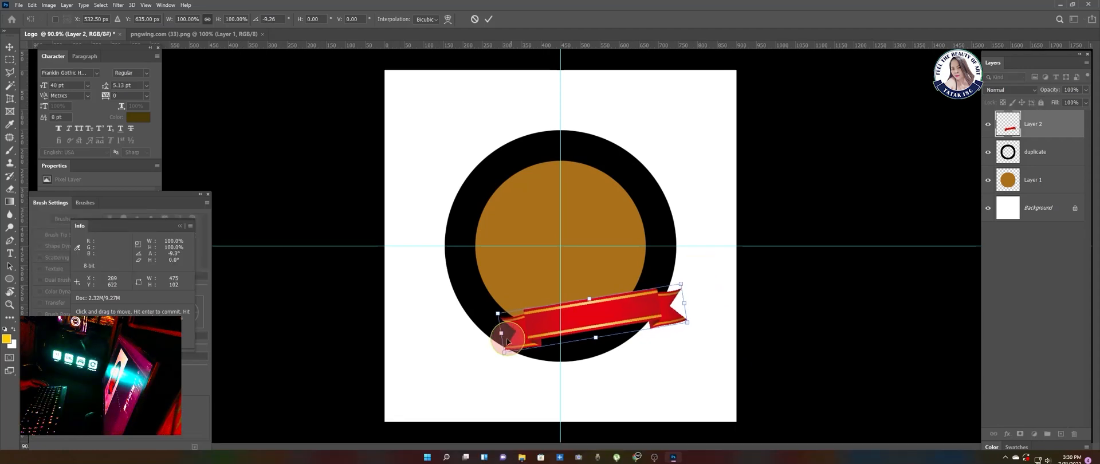
pyautogui.moveTo(502, 334); pyautogui.dragTo(439, 343)
pyautogui.moveTo(577, 312); pyautogui.dragTo(586, 331)
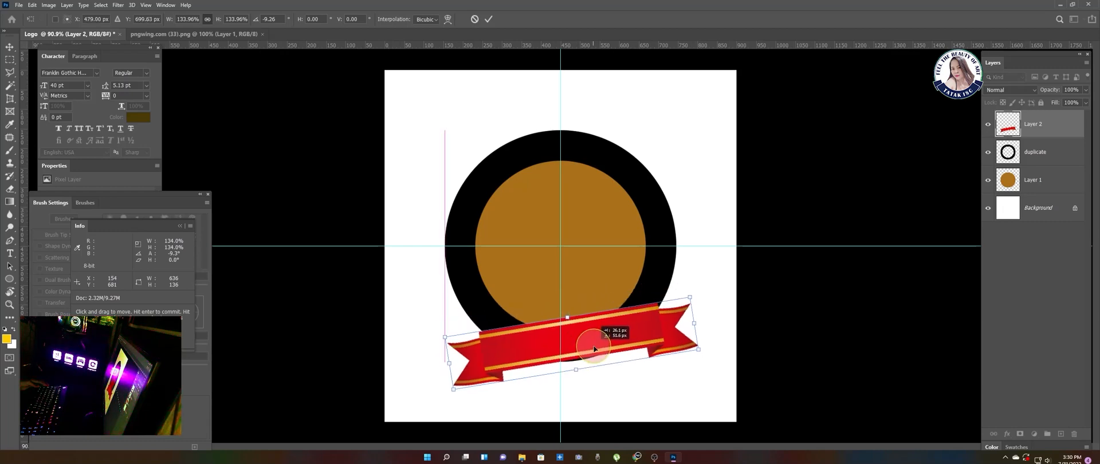
pyautogui.moveTo(698, 323)
pyautogui.mouseDown()
pyautogui.moveTo(705, 312)
pyautogui.moveTo(727, 322)
pyautogui.moveTo(711, 325)
pyautogui.mouseUp()
pyautogui.moveTo(642, 340); pyautogui.dragTo(625, 342)
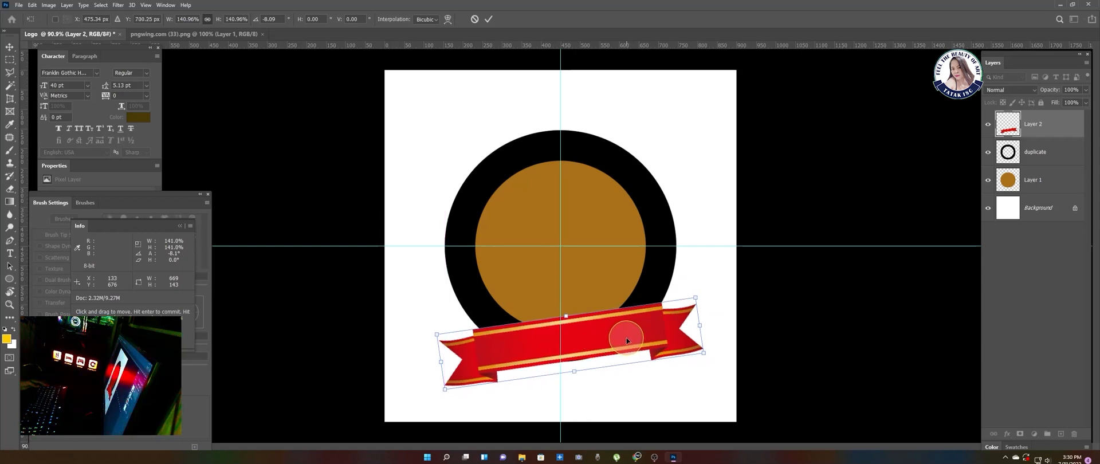
pyautogui.moveTo(568, 313); pyautogui.dragTo(588, 334)
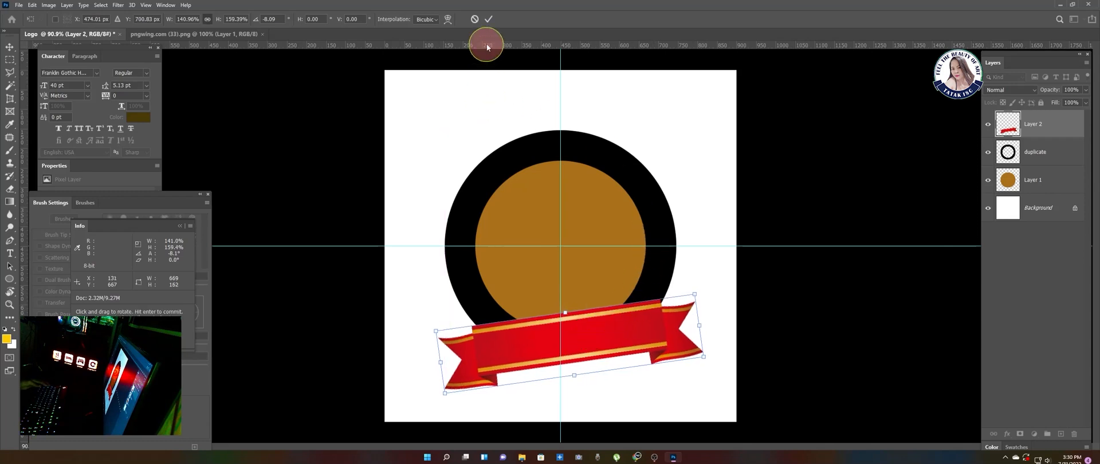
pyautogui.click(489, 20)
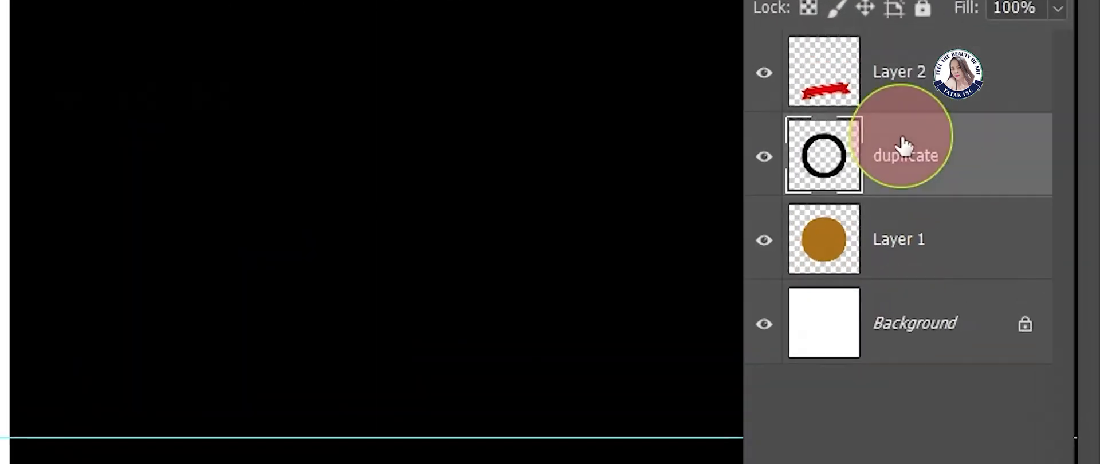
# Make the duplicate layer active in the Logo document and open the chef image pngwing.com (34) from Downloads
pyautogui.click(1034, 150)
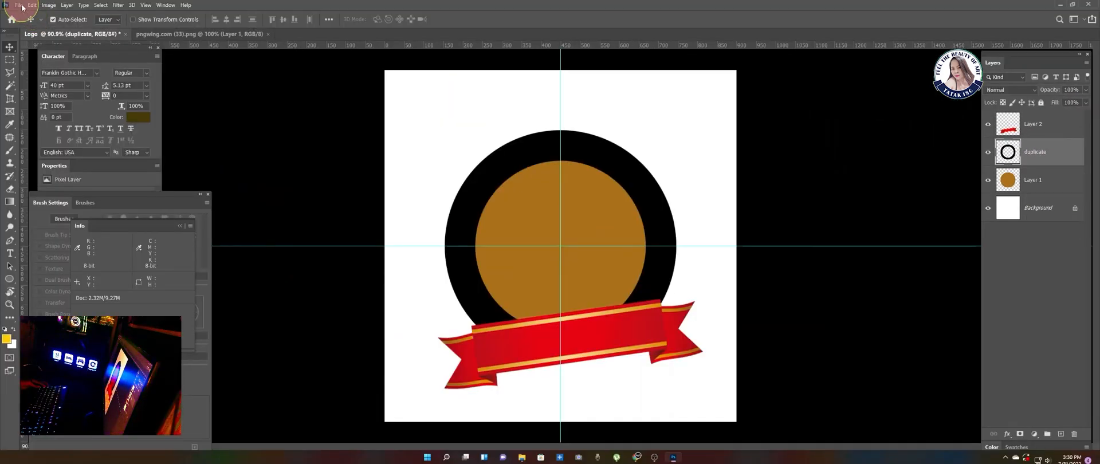
pyautogui.click(20, 5)
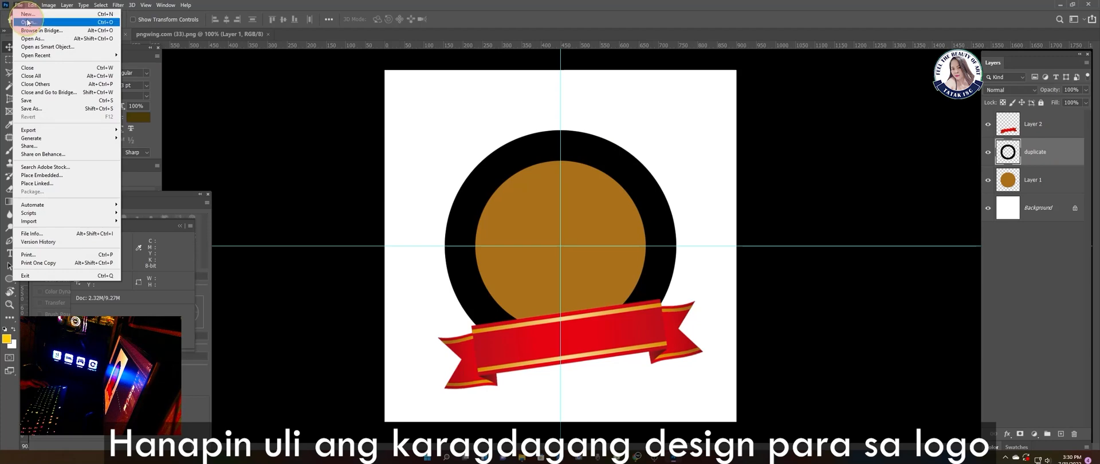
pyautogui.click(54, 22)
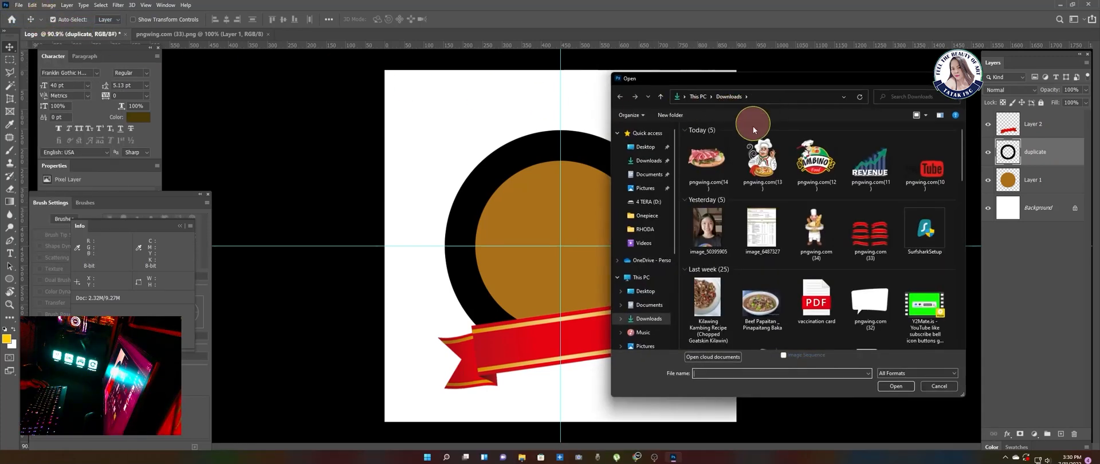
pyautogui.click(810, 235)
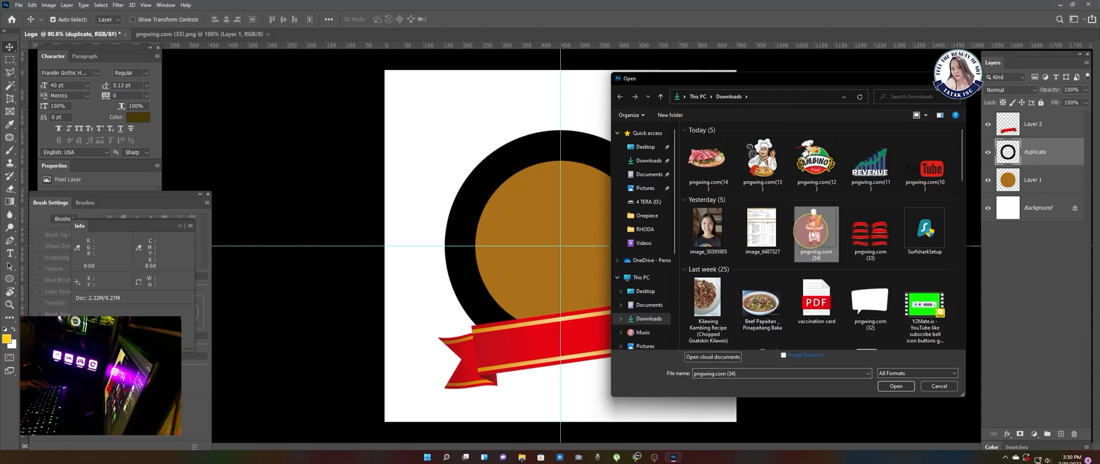
pyautogui.click(895, 384)
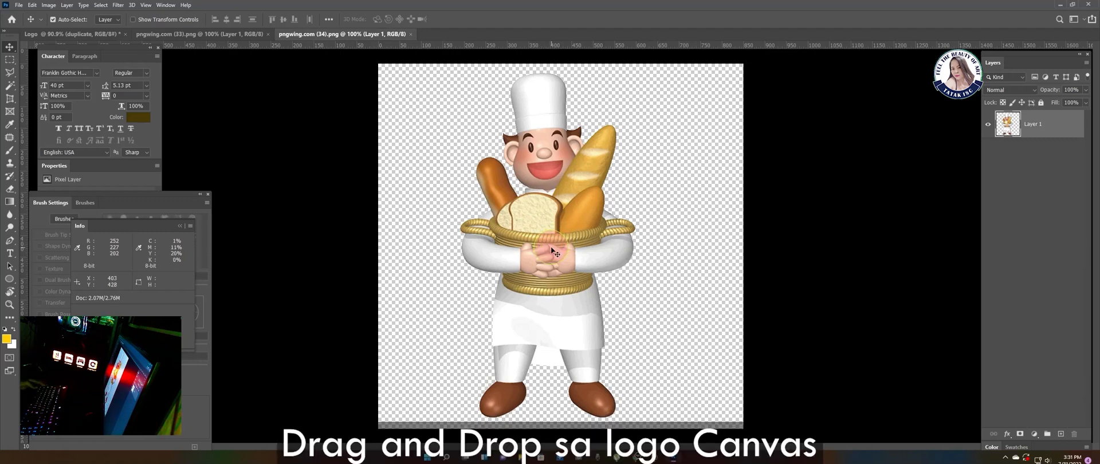
# Bring the chef into the Logo document and centre him over the circle, behind the ribbon
pyautogui.moveTo(555, 251); pyautogui.dragTo(393, 151)
pyautogui.moveTo(534, 198); pyautogui.dragTo(559, 263)
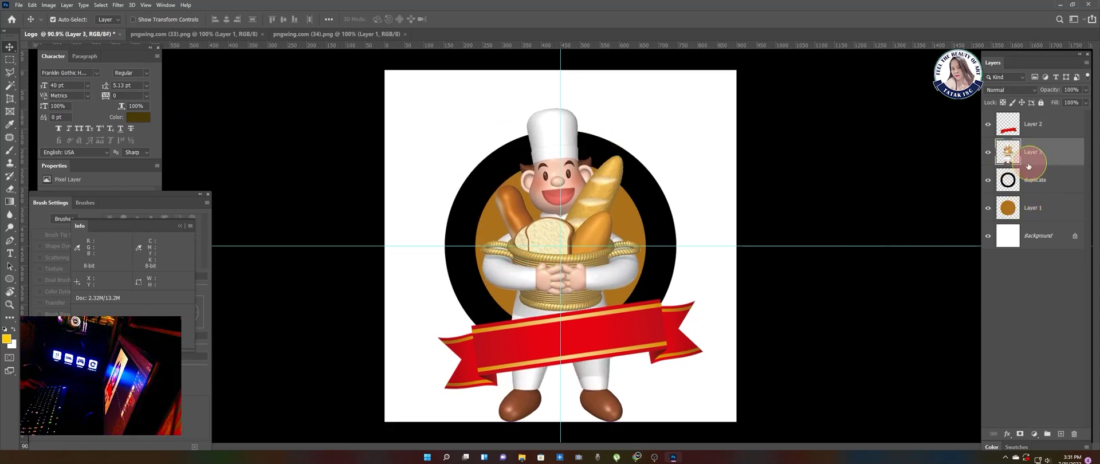
pyautogui.moveTo(582, 240)
pyautogui.mouseDown()
pyautogui.moveTo(583, 259)
pyautogui.moveTo(582, 246)
pyautogui.mouseUp()
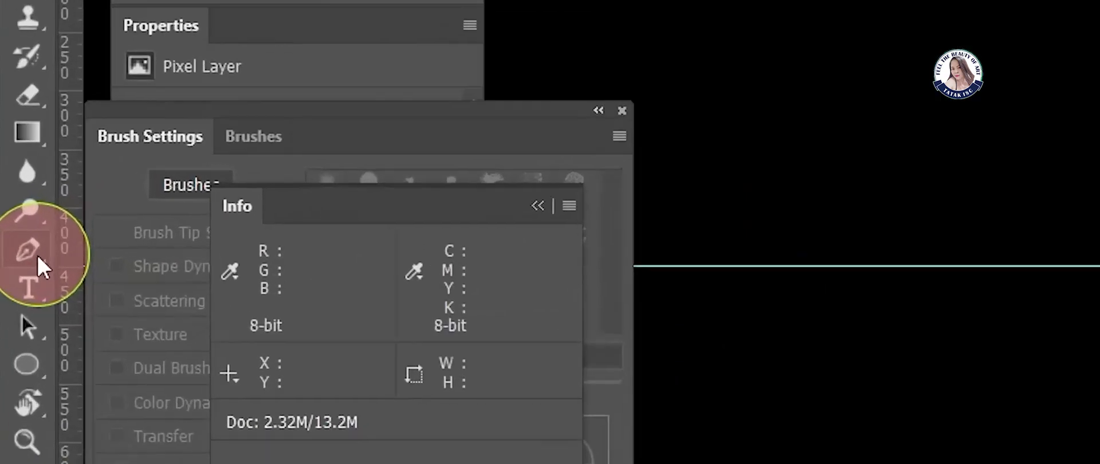
# Draw a closed Pen tool path along the ribbon's middle and around the chef's legs, extending below the canvas
pyautogui.click(12, 242)
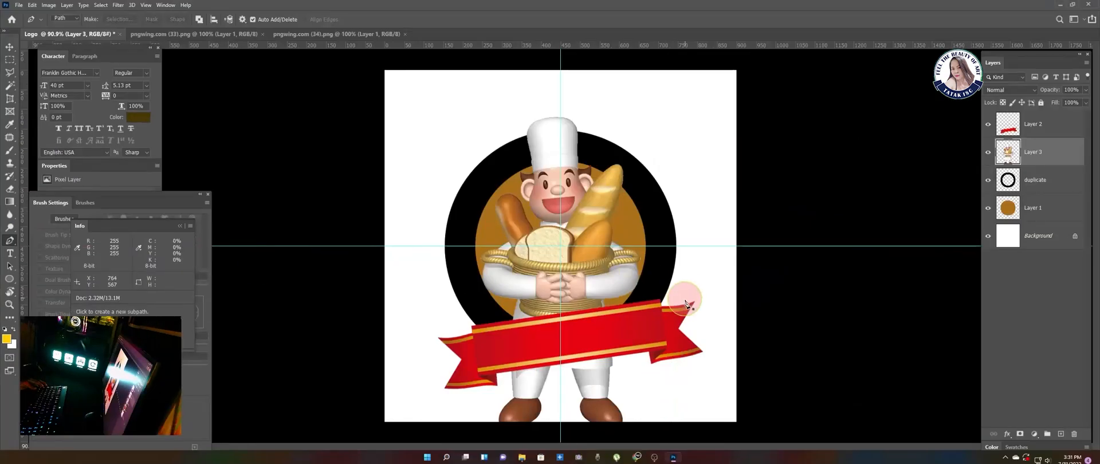
pyautogui.click(693, 323)
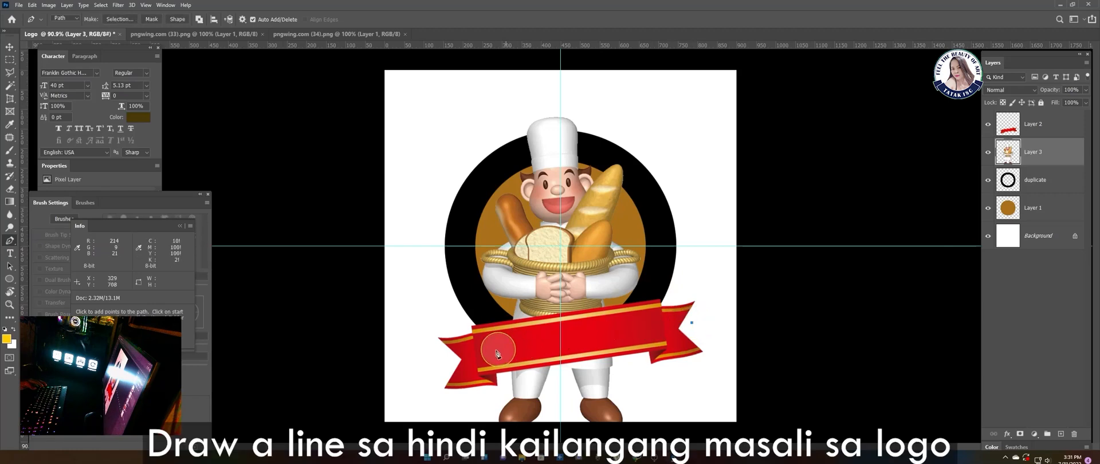
pyautogui.click(421, 362)
pyautogui.click(425, 421)
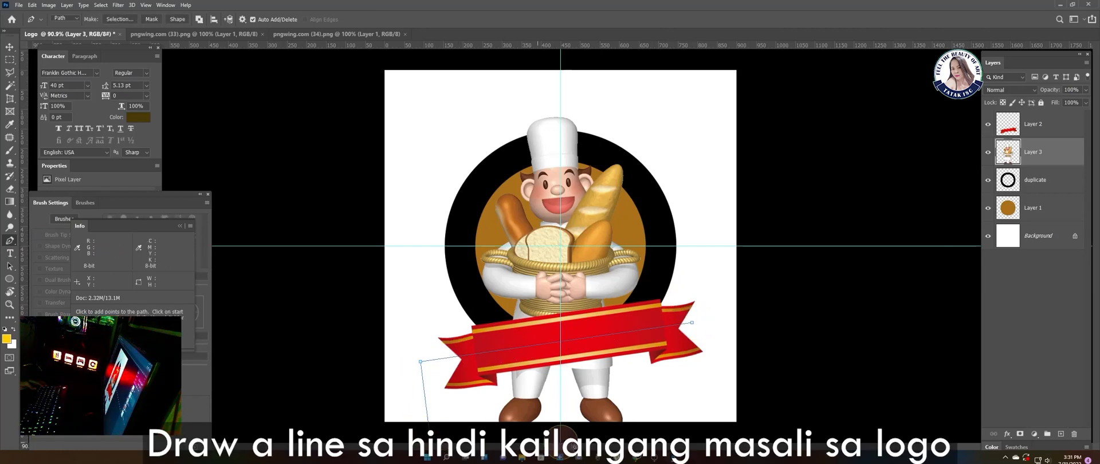
pyautogui.moveTo(686, 414); pyautogui.dragTo(694, 407)
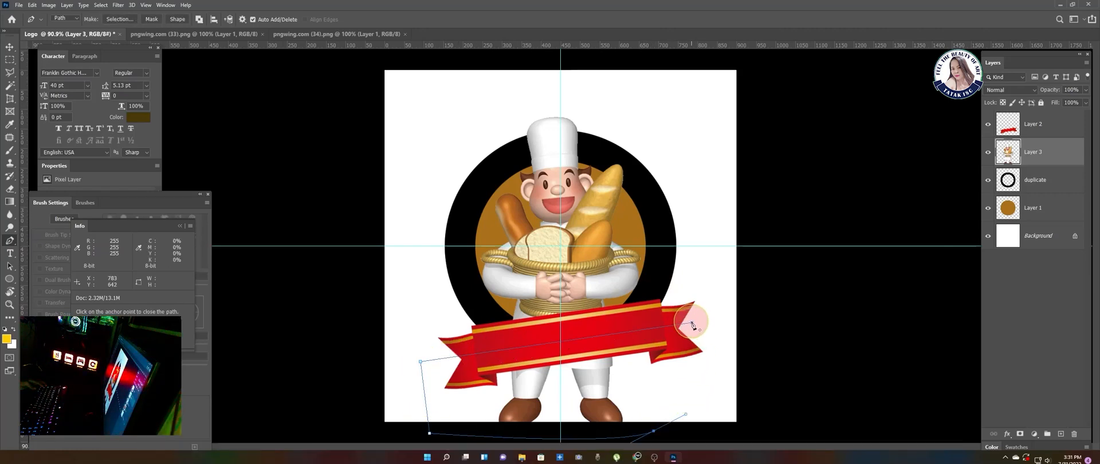
pyautogui.click(692, 323)
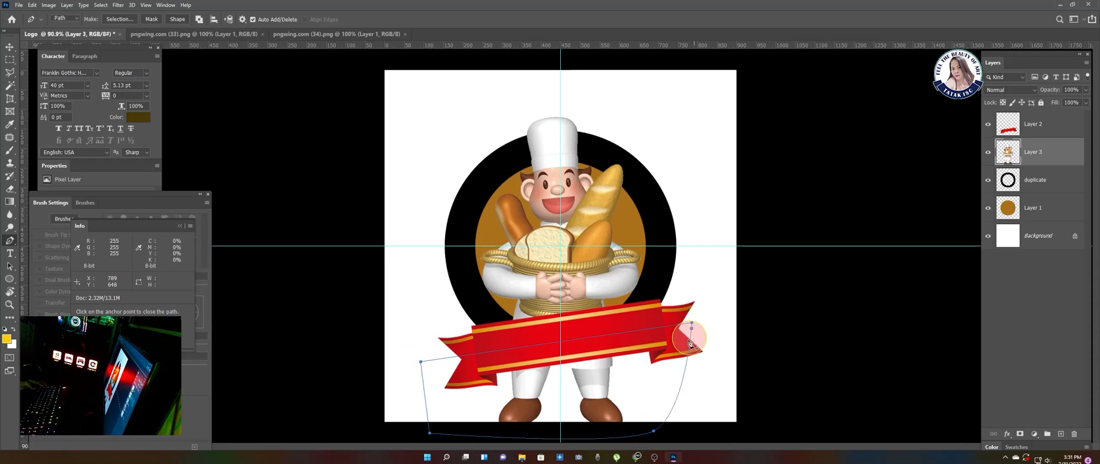
# Convert the path to a new anti-aliased selection with 0 px feather, delete the chef's legs from Layer 3 and deselect
pyautogui.rightClick(662, 369)
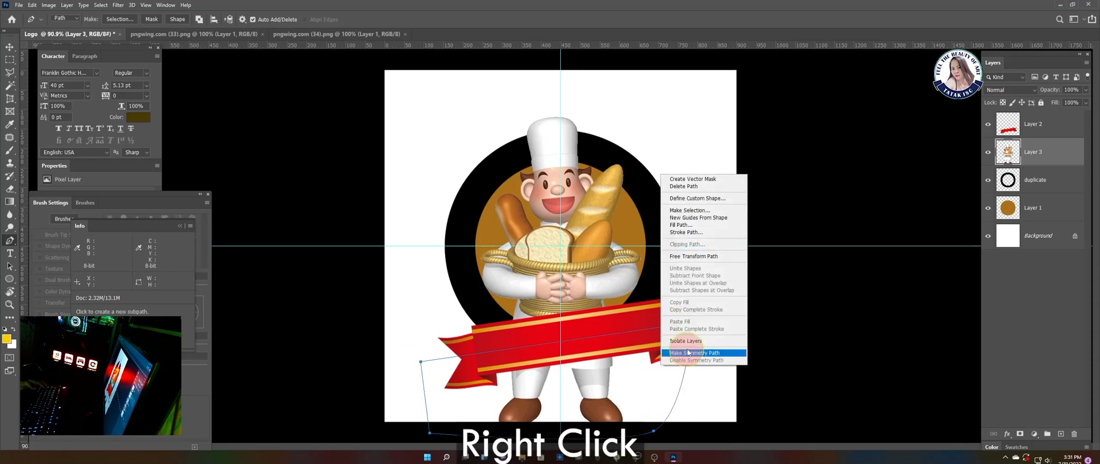
pyautogui.click(705, 211)
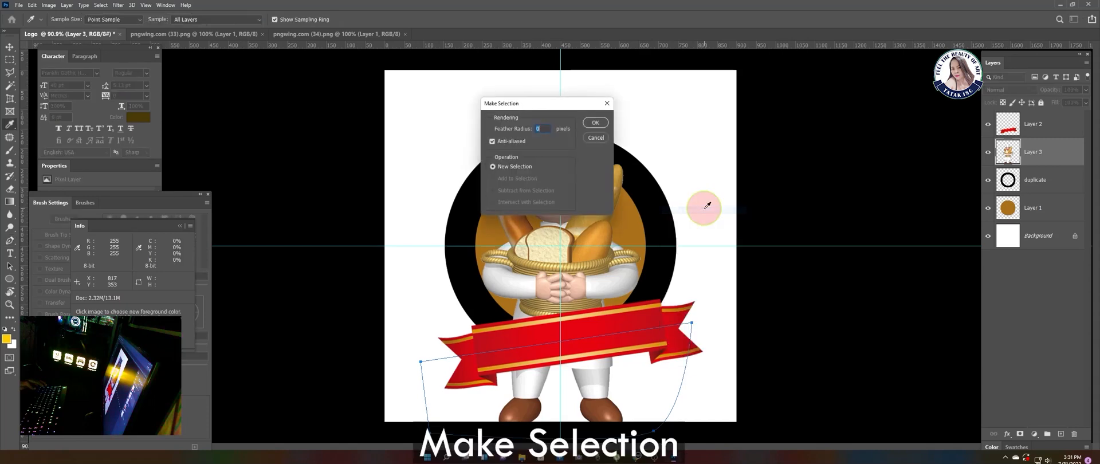
pyautogui.click(597, 123)
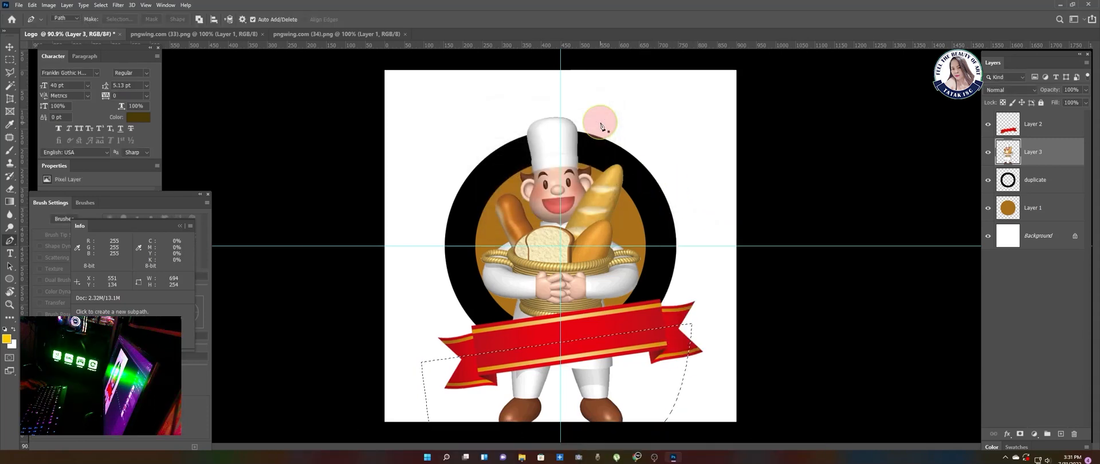
pyautogui.press('Delete')
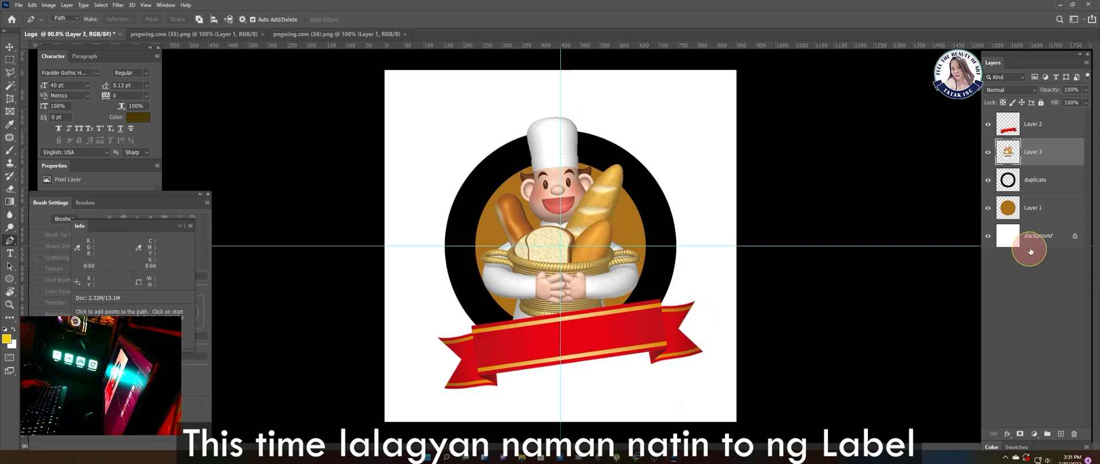
# Create a new layer above the ribbon layer and place 40 pt Franklin Gothic Heavy placeholder text on it over the ribbon's upper edge
pyautogui.click(1047, 134)
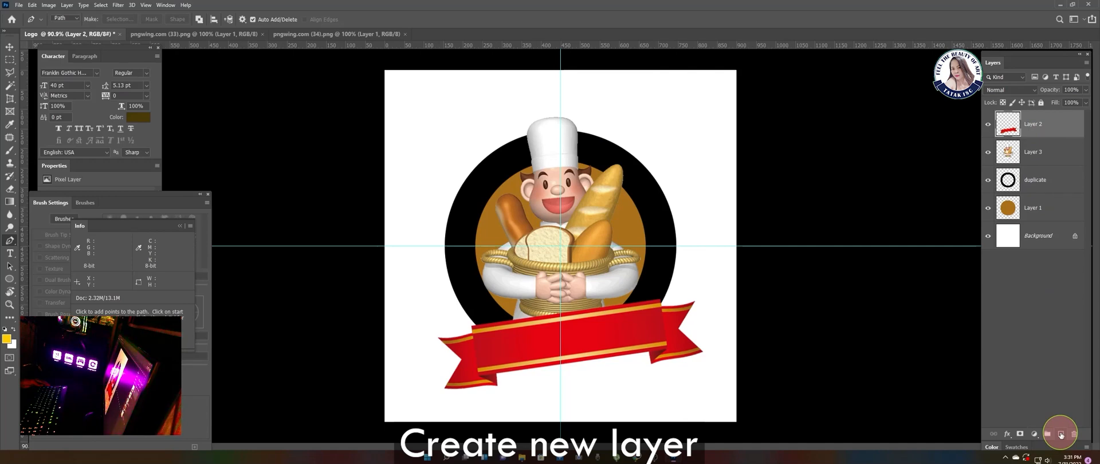
pyautogui.click(1061, 434)
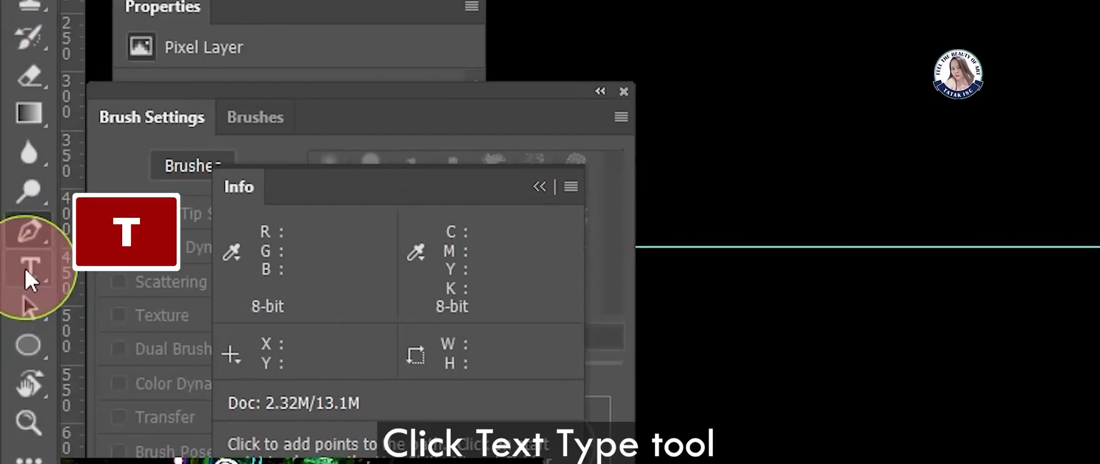
pyautogui.click(25, 270)
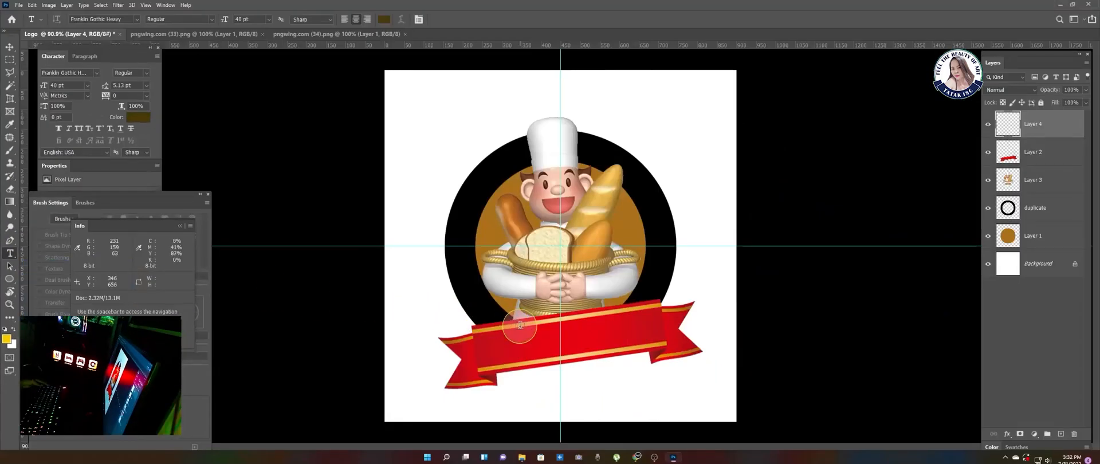
pyautogui.click(523, 322)
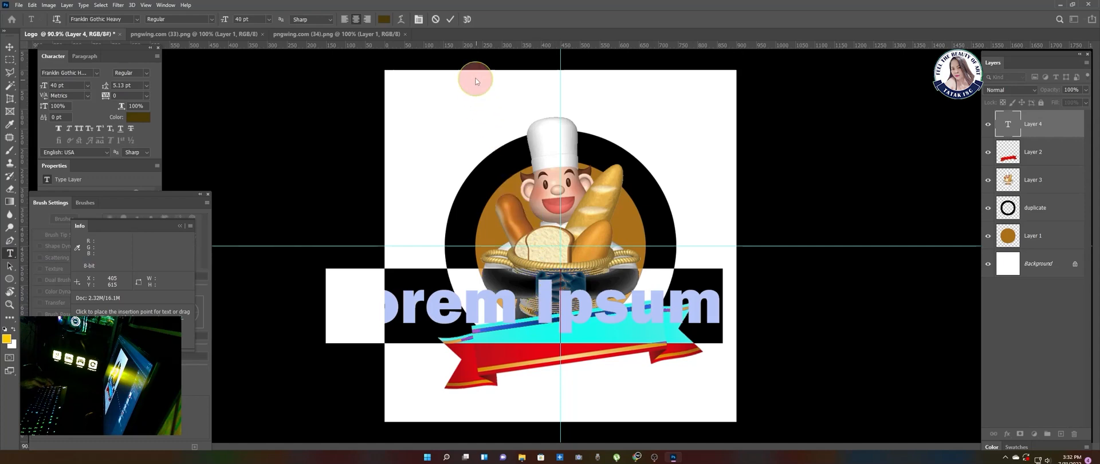
pyautogui.click(451, 20)
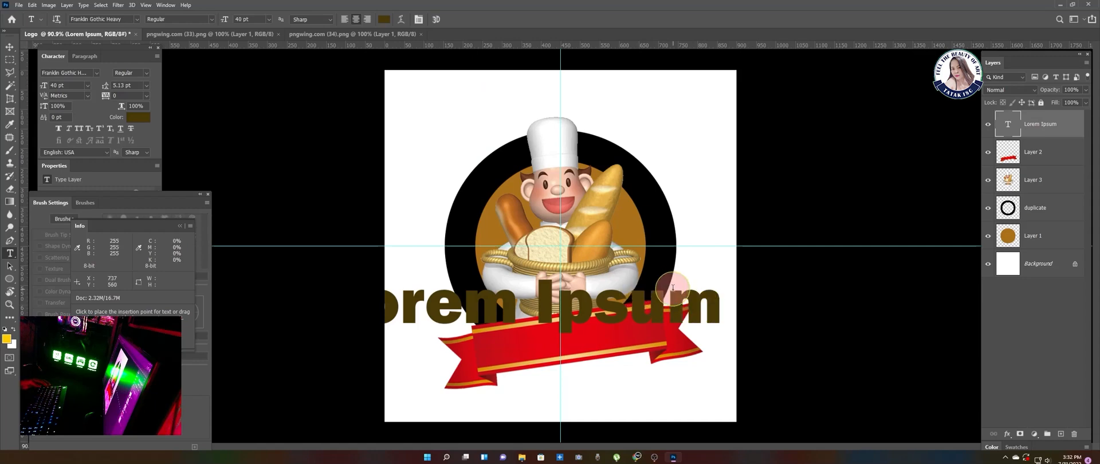
# Scale the placeholder text to about 55.5% and rotate it -7.63° to follow the slant of the ribbon's upper edge
pyautogui.hotkey('ctrl', 't')
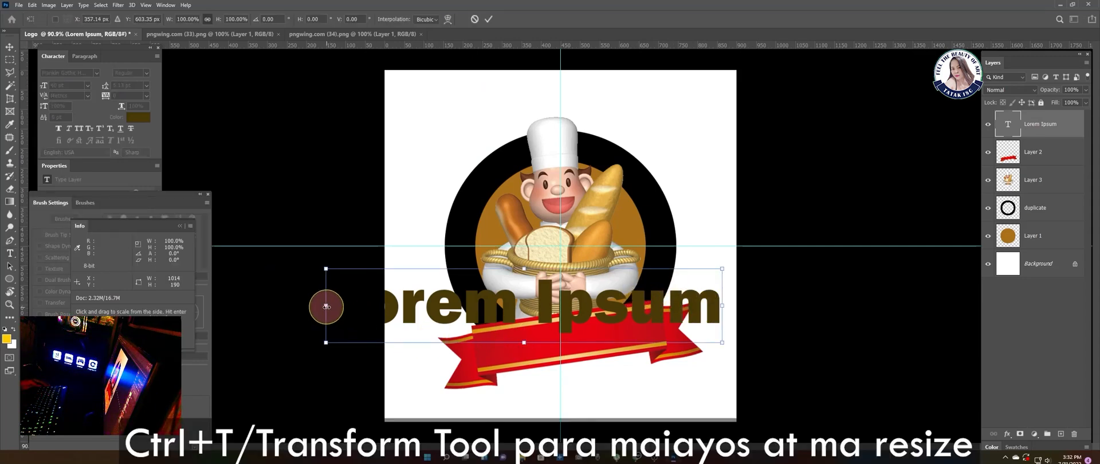
pyautogui.moveTo(326, 305); pyautogui.dragTo(420, 309)
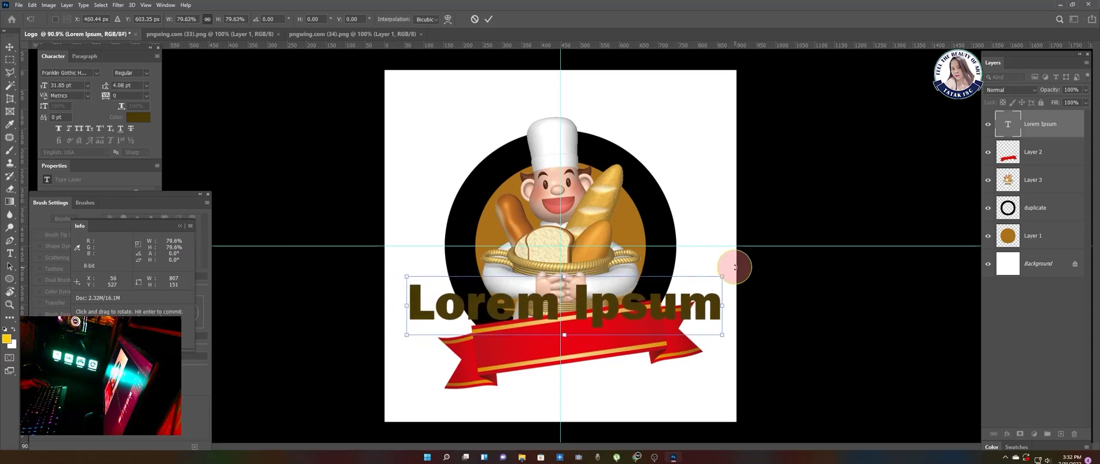
pyautogui.moveTo(732, 266); pyautogui.dragTo(737, 238)
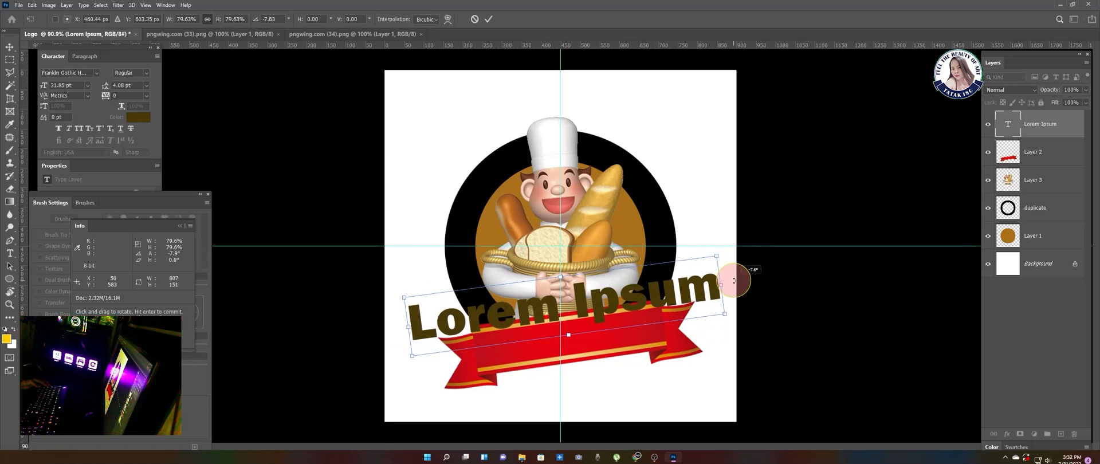
pyautogui.moveTo(734, 280); pyautogui.dragTo(735, 281)
pyautogui.moveTo(559, 278); pyautogui.dragTo(570, 294)
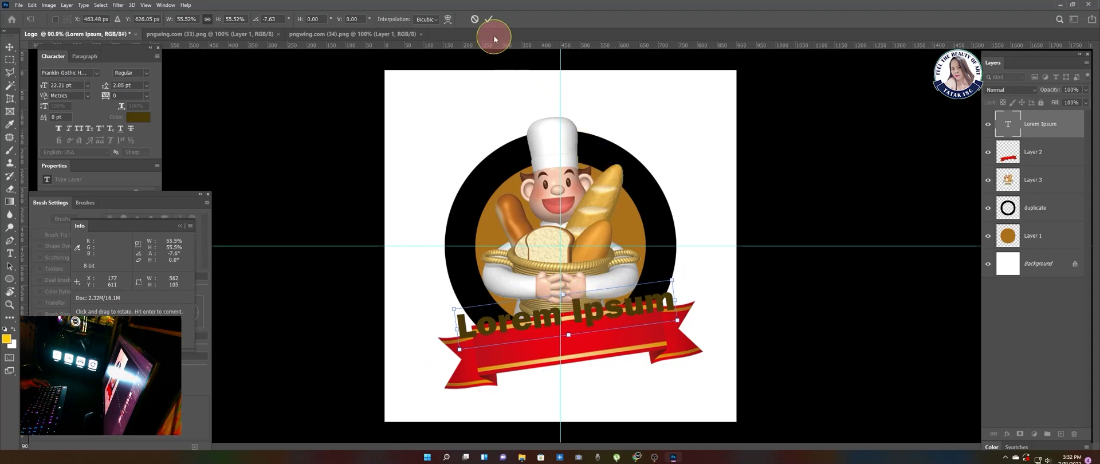
pyautogui.click(489, 20)
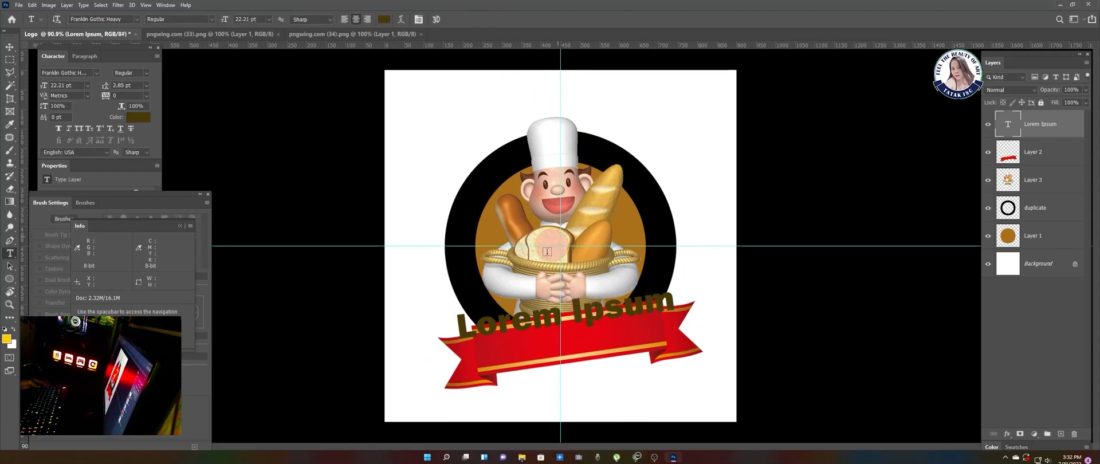
# Replace the placeholder text with "Escobar" and commit the edit
pyautogui.moveTo(465, 336); pyautogui.dragTo(670, 315)
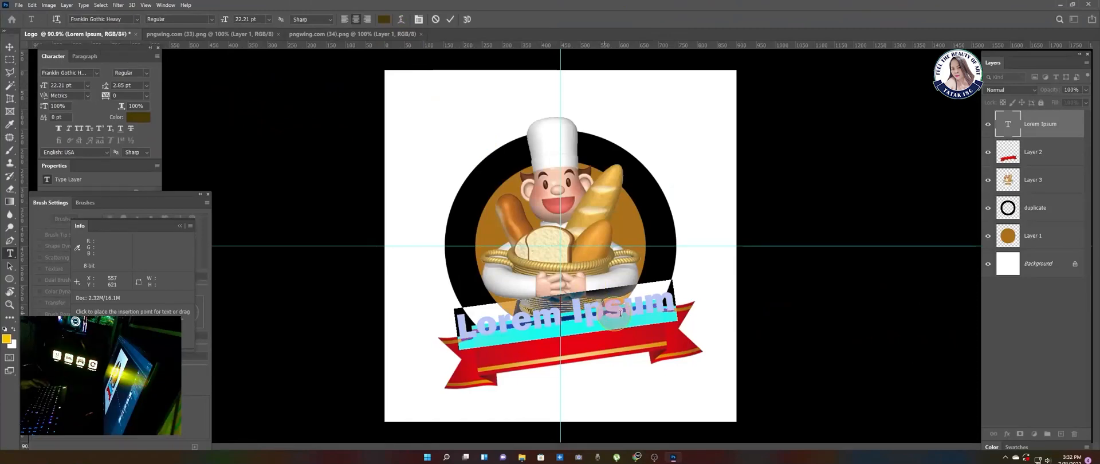
pyautogui.write('ESCO')
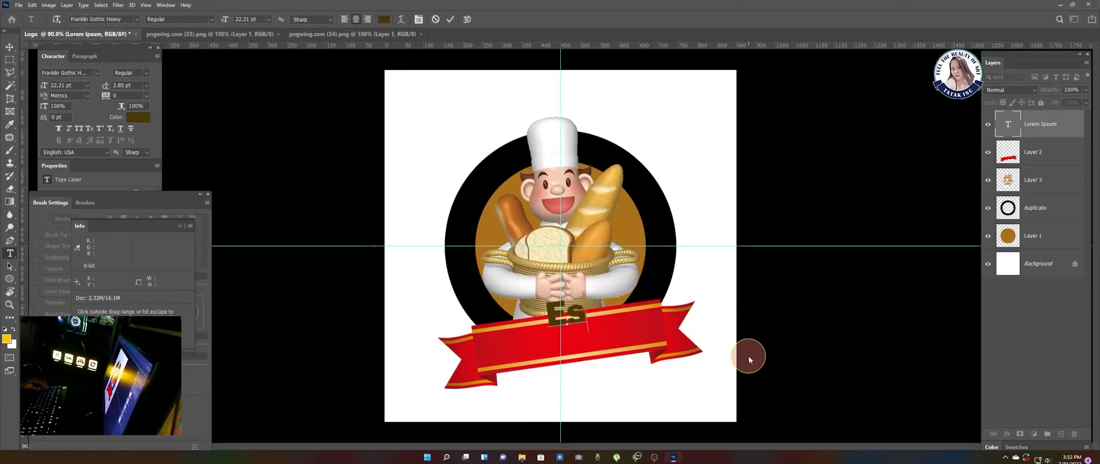
pyautogui.write('bar')
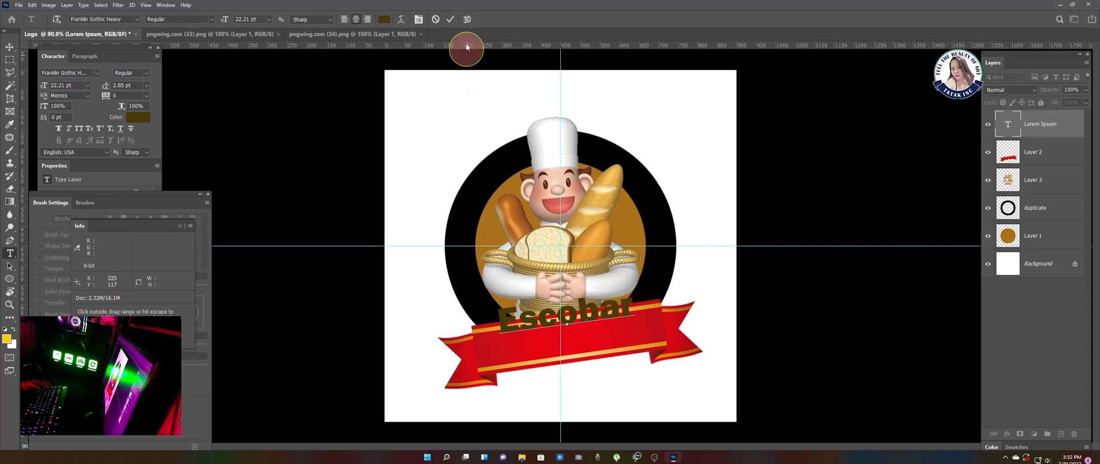
pyautogui.click(450, 19)
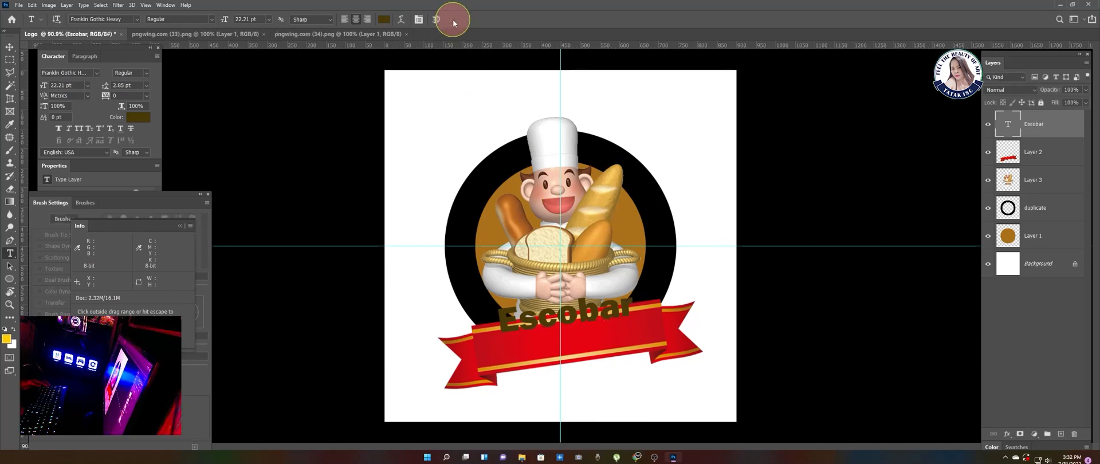
# Enlarge the Escobar text proportionally to about 113.8% with Free Transform
pyautogui.hotkey('ctrl', 't')
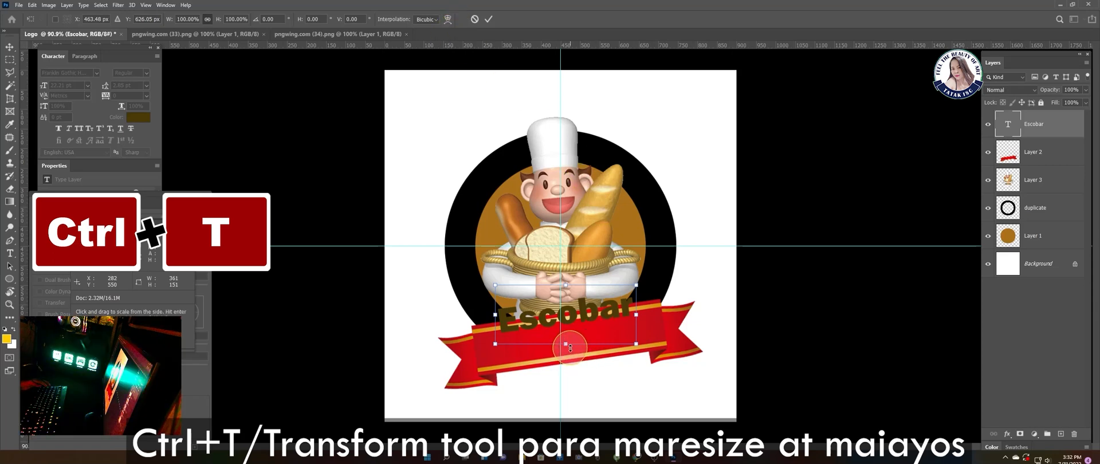
pyautogui.moveTo(570, 349); pyautogui.dragTo(570, 358)
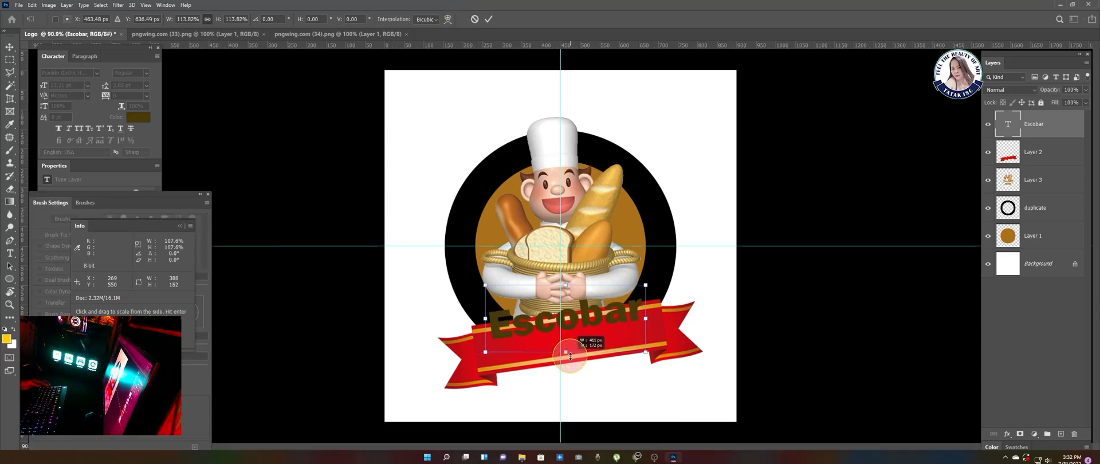
pyautogui.click(487, 21)
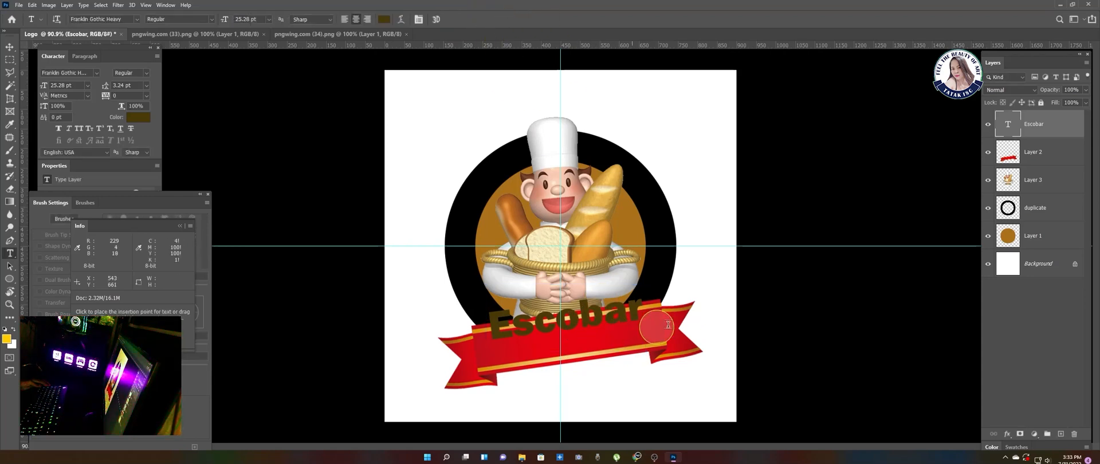
# Duplicate the Escobar text layer within the Logo document under the name Bakery
pyautogui.rightClick(1061, 124)
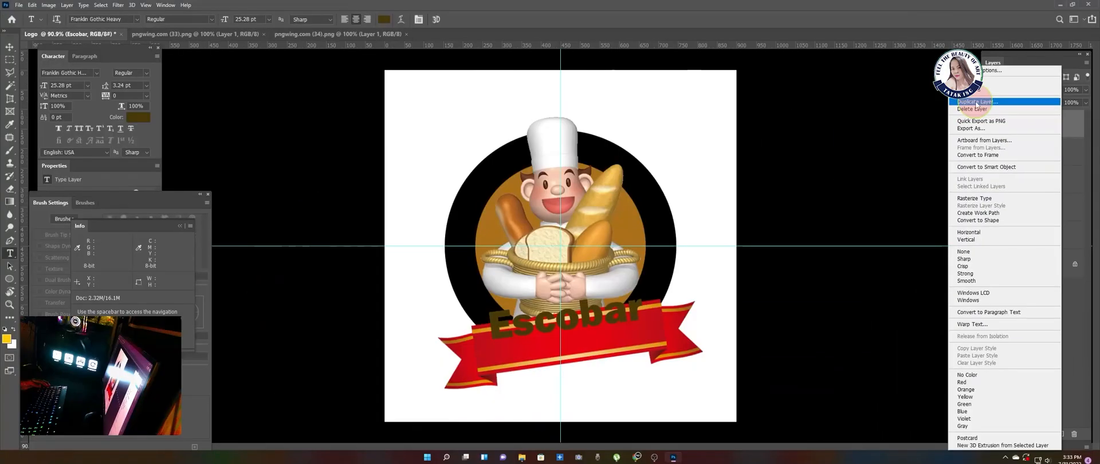
pyautogui.click(842, 105)
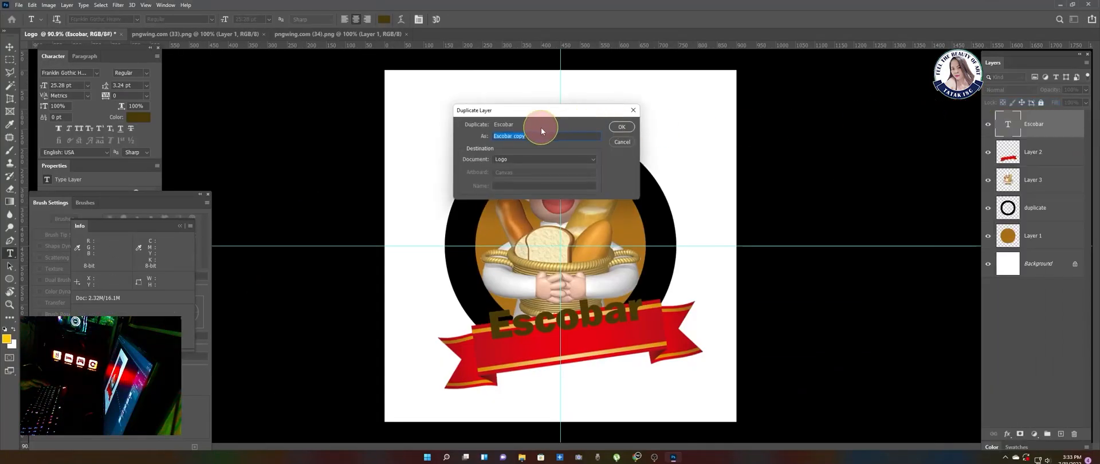
pyautogui.write('Bakery')
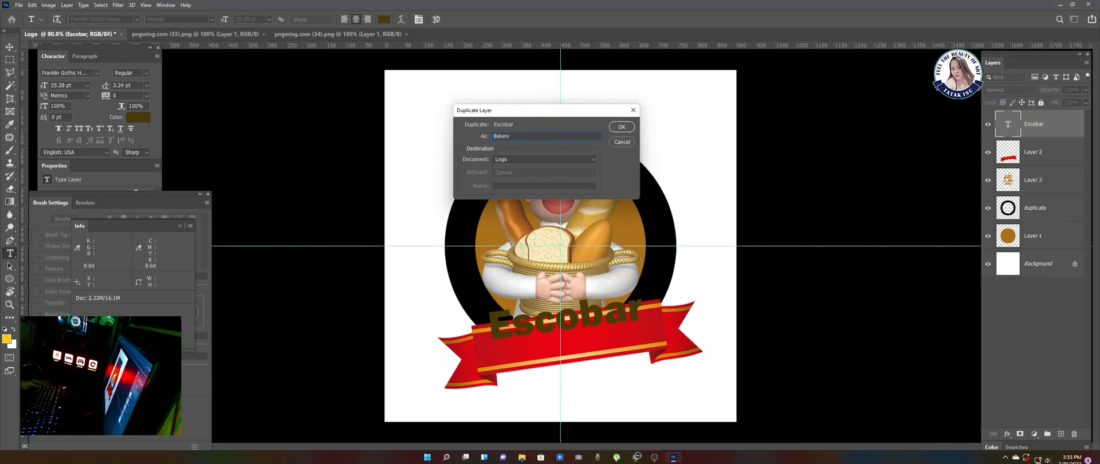
pyautogui.click(622, 127)
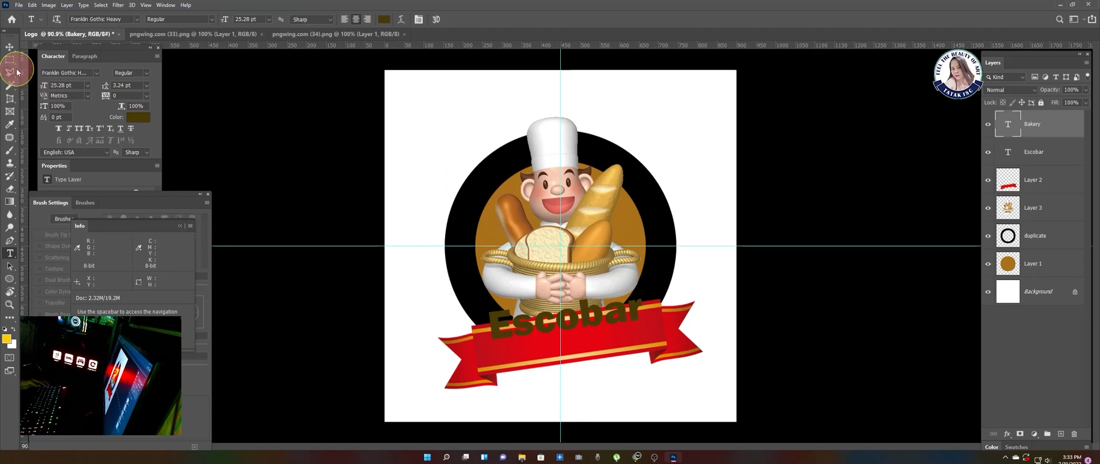
# Nudge the duplicated text straight down with the Move tool until it sits just below the Escobar line on the ribbon
pyautogui.click(10, 51)
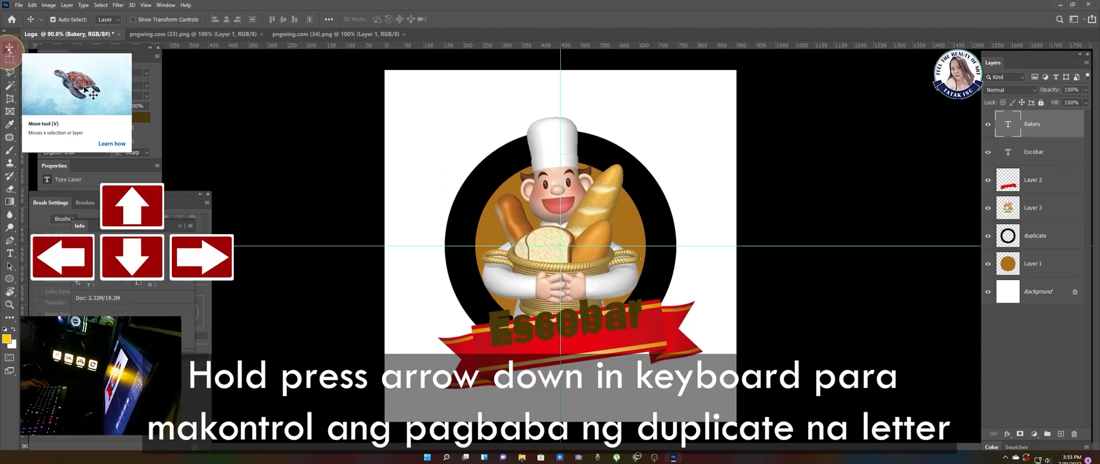
pyautogui.press('Down')
pyautogui.press('Down')
pyautogui.press('Down')
pyautogui.press('Down')
pyautogui.press('Down')
pyautogui.press('Down')
pyautogui.press('Down')
pyautogui.press('Down')
pyautogui.press('Down')
pyautogui.press('Down')
pyautogui.press('Down')
pyautogui.press('Down')
pyautogui.press('Down')
pyautogui.press('Down')
pyautogui.press('Down')
pyautogui.press('Down')
pyautogui.press('Down')
pyautogui.press('Down')
pyautogui.press('Down')
pyautogui.press('Down')
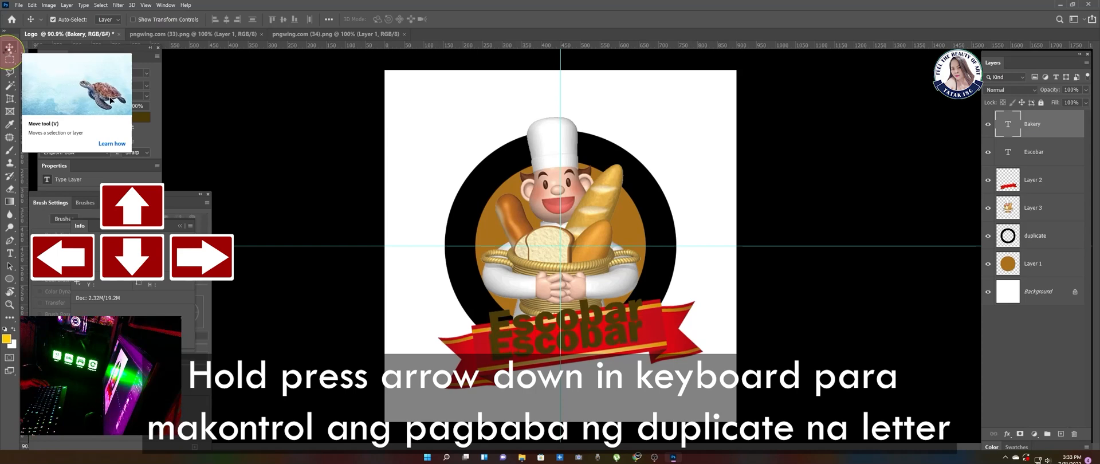
pyautogui.press('Down')
pyautogui.press('Down')
pyautogui.press('Down')
pyautogui.press('Down')
pyautogui.press('Down')
pyautogui.press('Down')
pyautogui.press('Down')
pyautogui.press('Down')
pyautogui.press('Down')
pyautogui.press('Down')
pyautogui.press('Down')
pyautogui.press('Down')
pyautogui.press('Down')
pyautogui.press('Down')
pyautogui.press('Down')
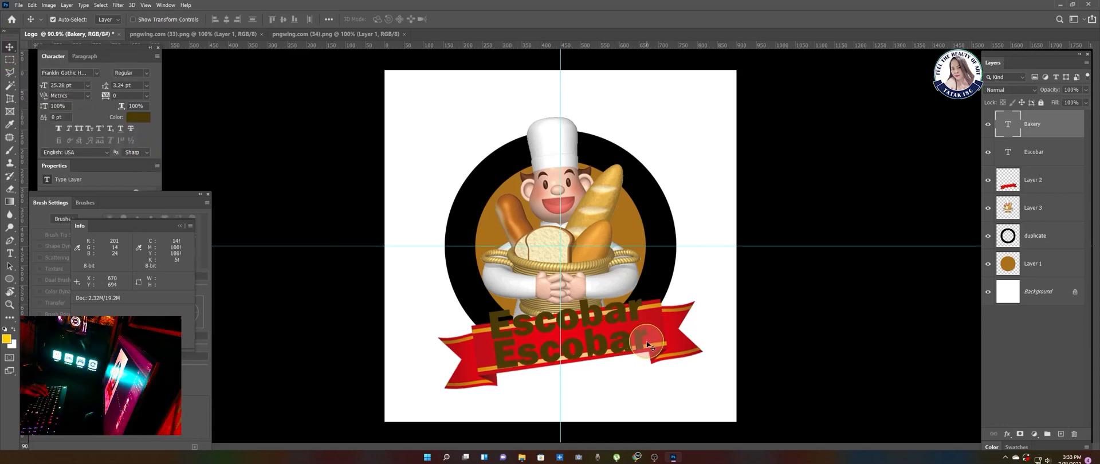
# Replace the text of the lower line with "Bakery" and commit the edit
pyautogui.press('t')
pyautogui.moveTo(648, 347); pyautogui.dragTo(483, 350)
pyautogui.write('Ba')
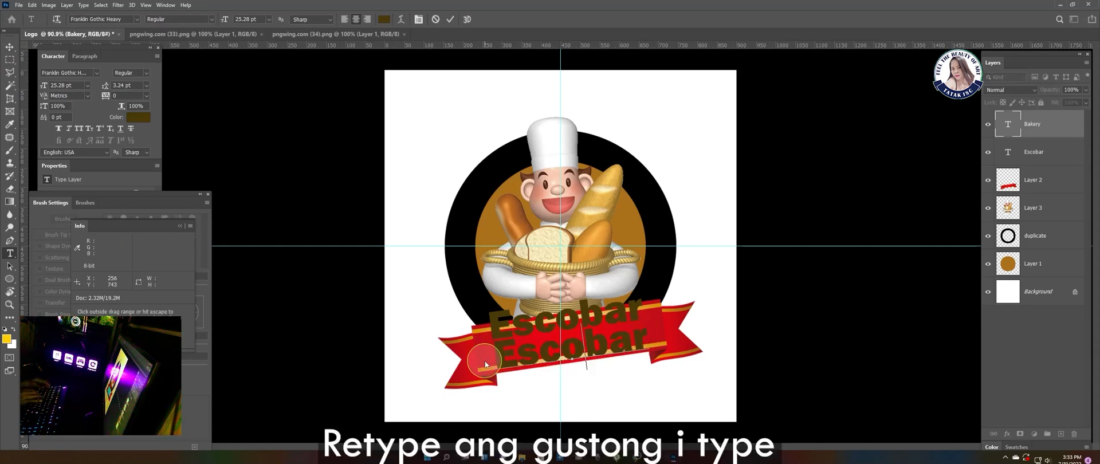
pyautogui.write('ke')
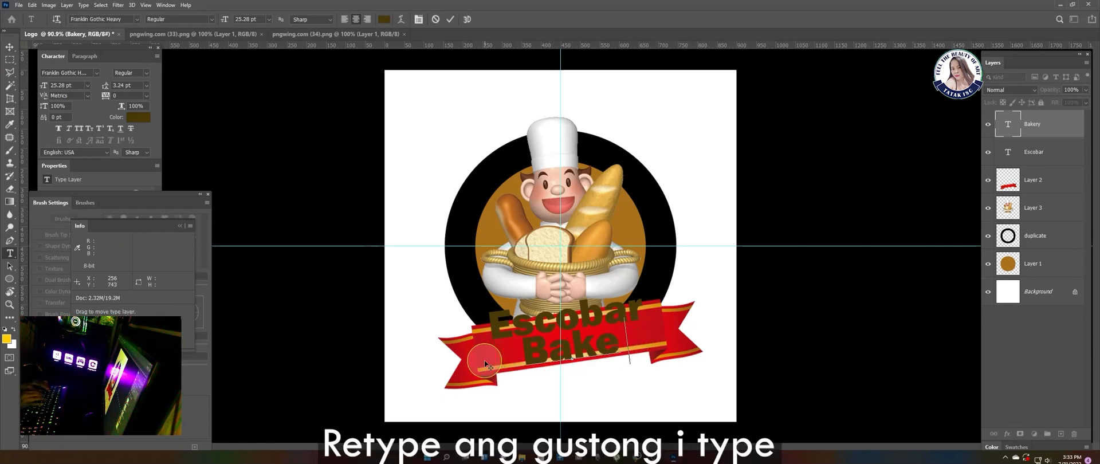
pyautogui.write('ry')
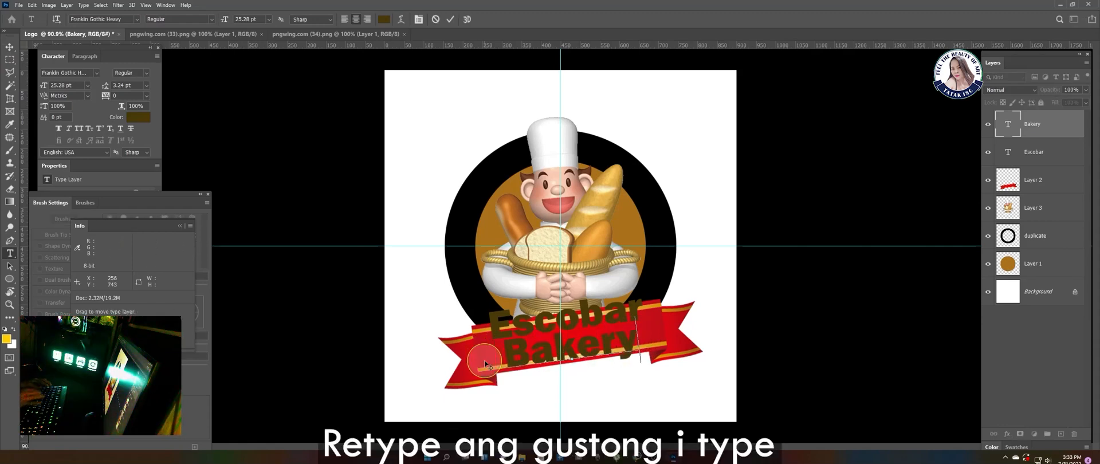
pyautogui.click(452, 22)
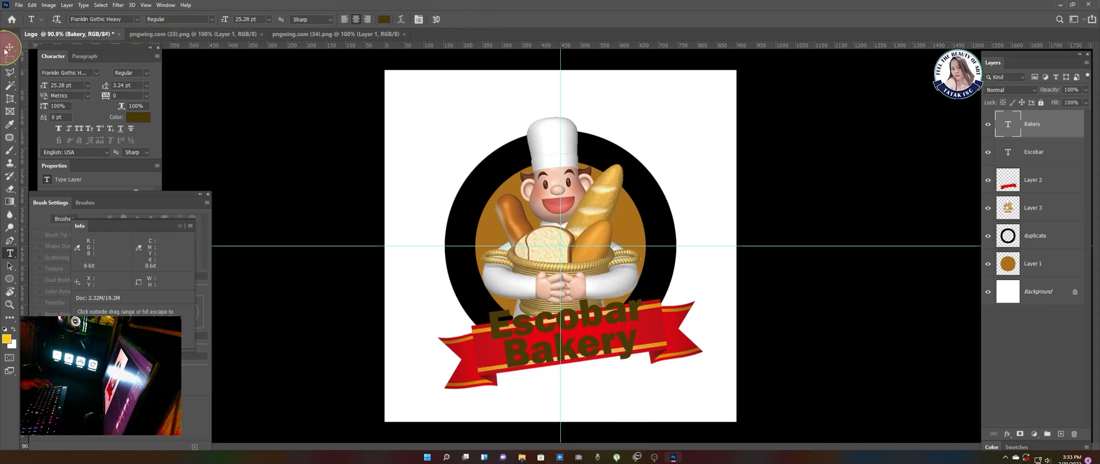
# Add a Stroke layer style to the Escobar text layer, positioned outside at 100% opacity, with white as its colour
pyautogui.press('v')
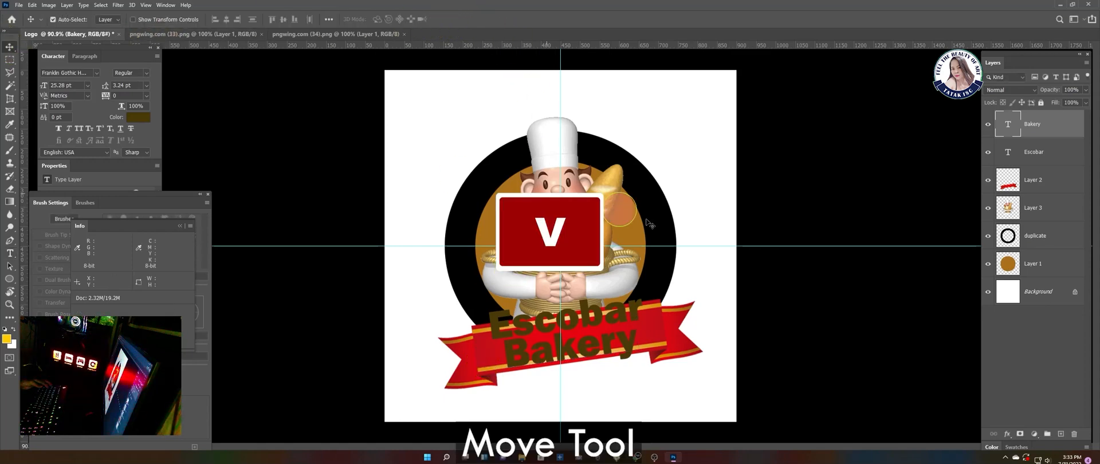
pyautogui.click(621, 324)
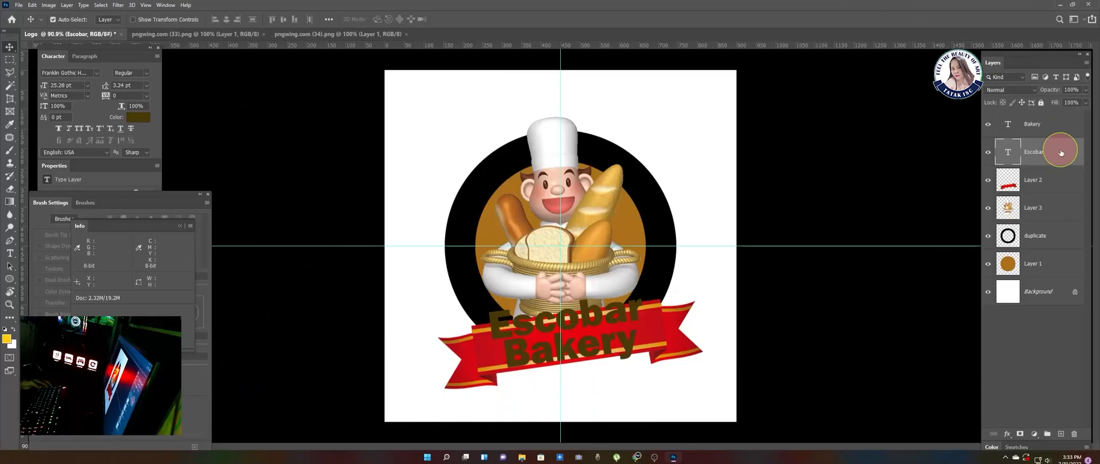
pyautogui.doubleClick(1061, 153)
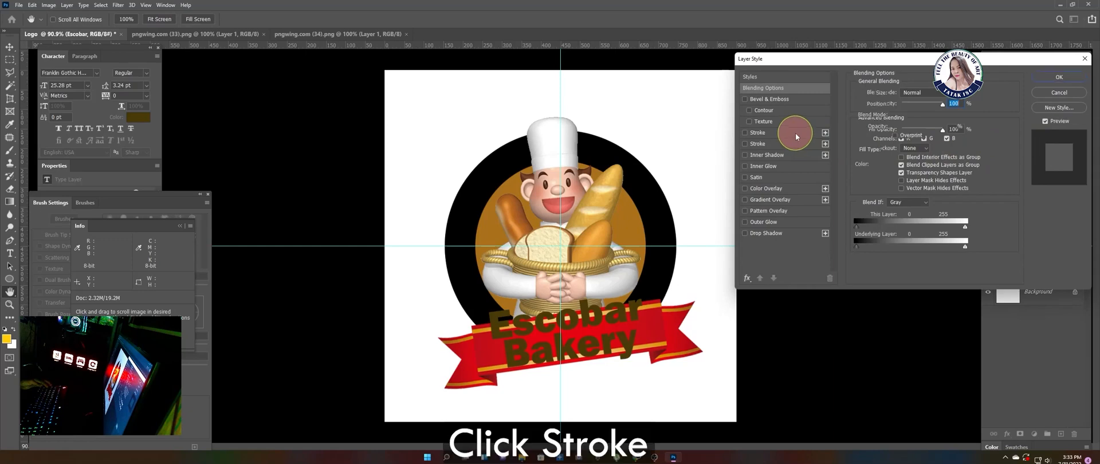
pyautogui.click(797, 134)
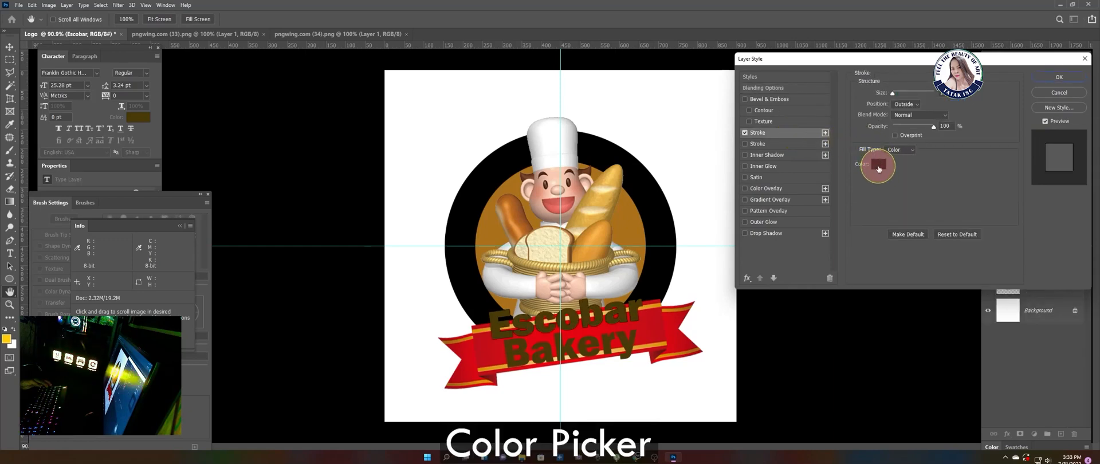
pyautogui.click(876, 166)
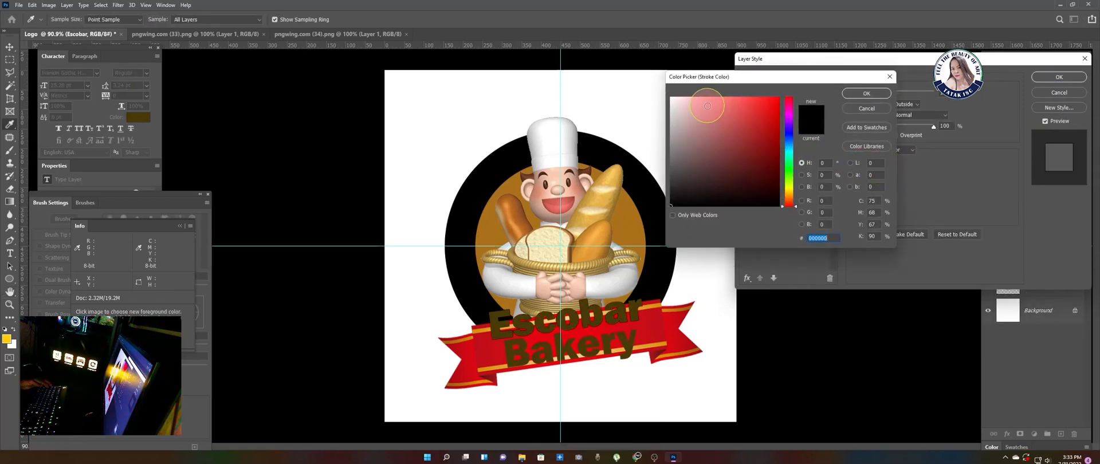
pyautogui.click(671, 98)
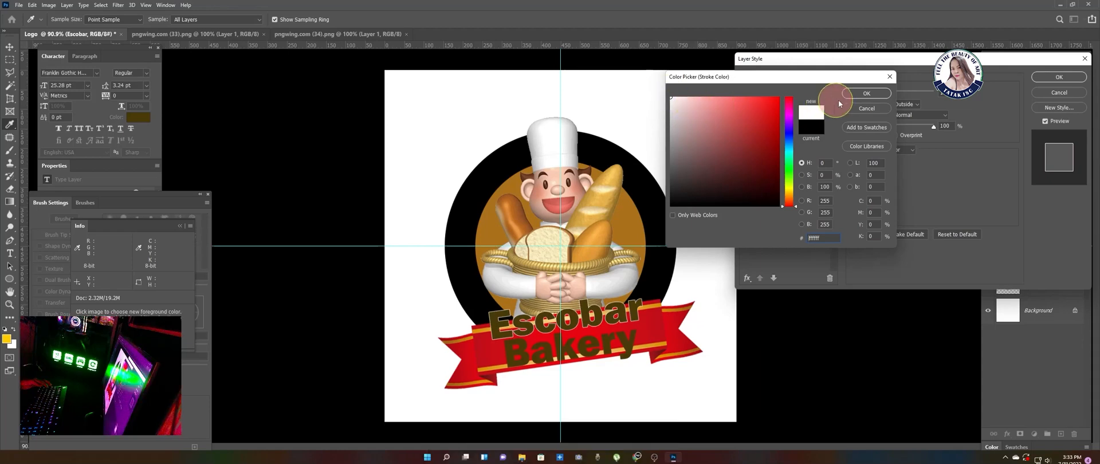
pyautogui.click(866, 95)
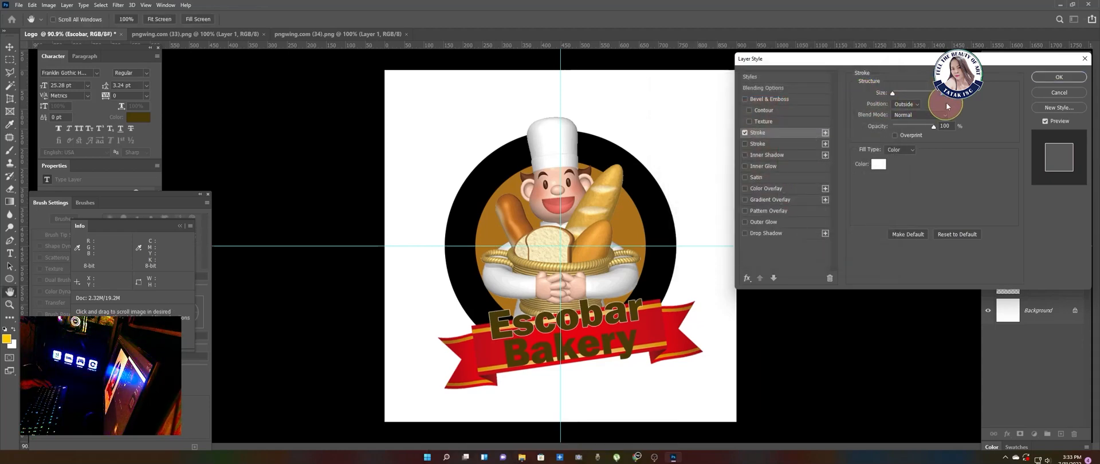
# Thicken the white outside stroke on the Escobar text by a few pixels and apply the layer style
pyautogui.press('Up')
pyautogui.press('Up')
pyautogui.press('Up')
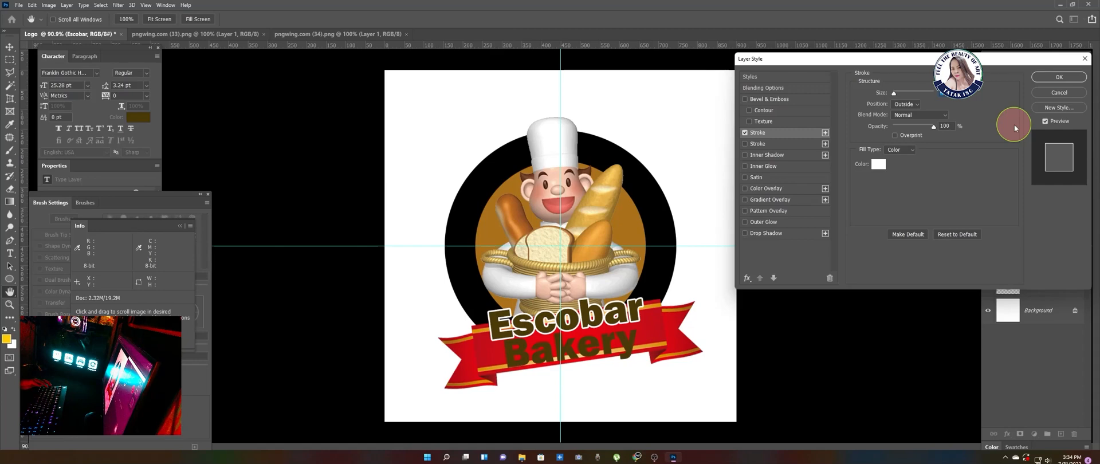
pyautogui.click(1070, 79)
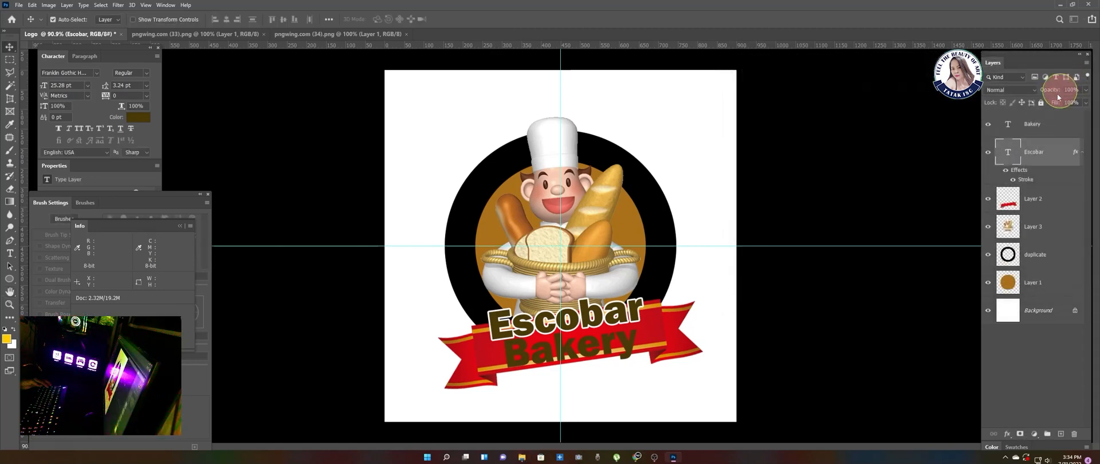
# Apply a matching white Stroke layer style to the Bakery text layer, positioned outside at 100% opacity
pyautogui.click(629, 356)
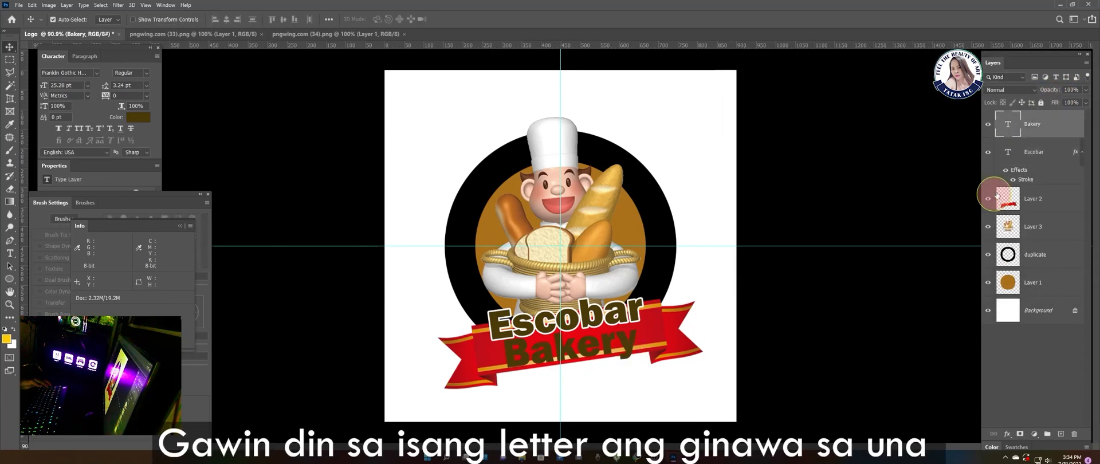
pyautogui.doubleClick(1063, 130)
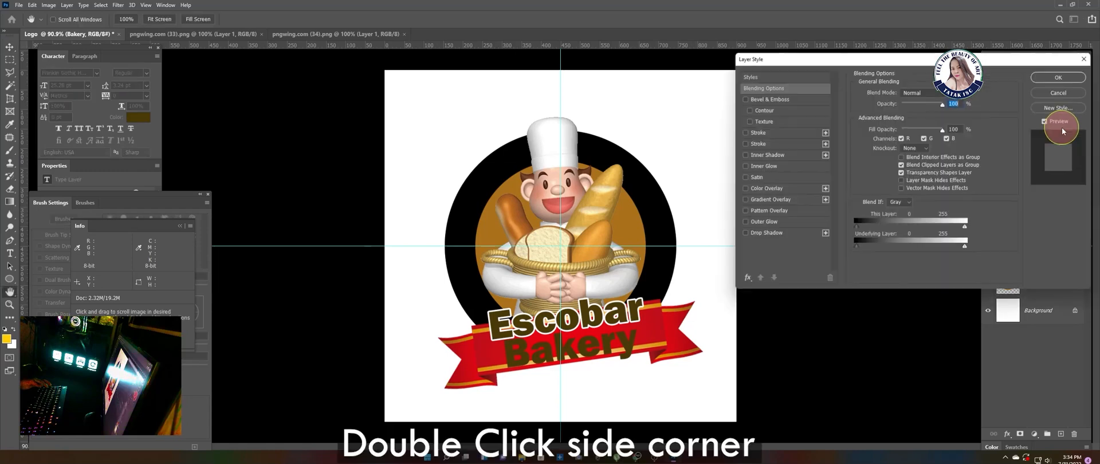
pyautogui.click(797, 133)
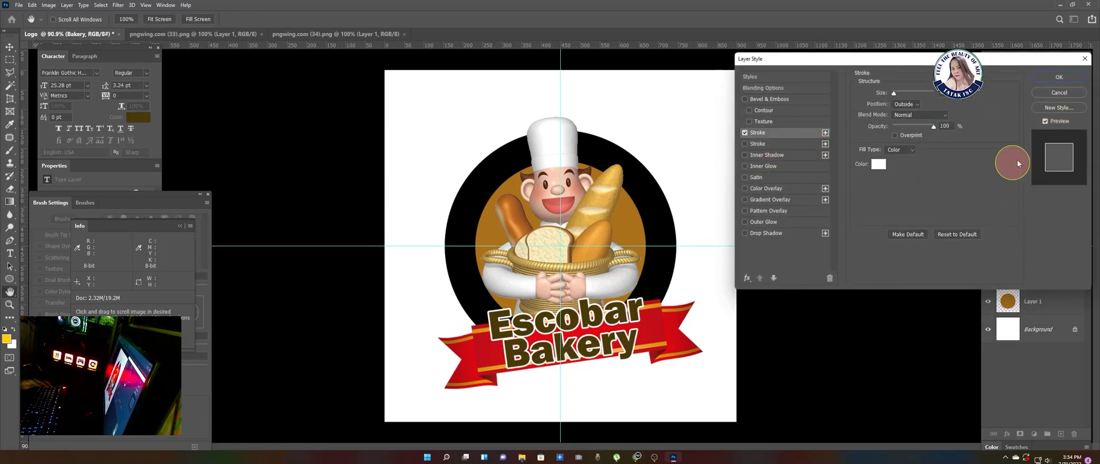
pyautogui.click(1060, 78)
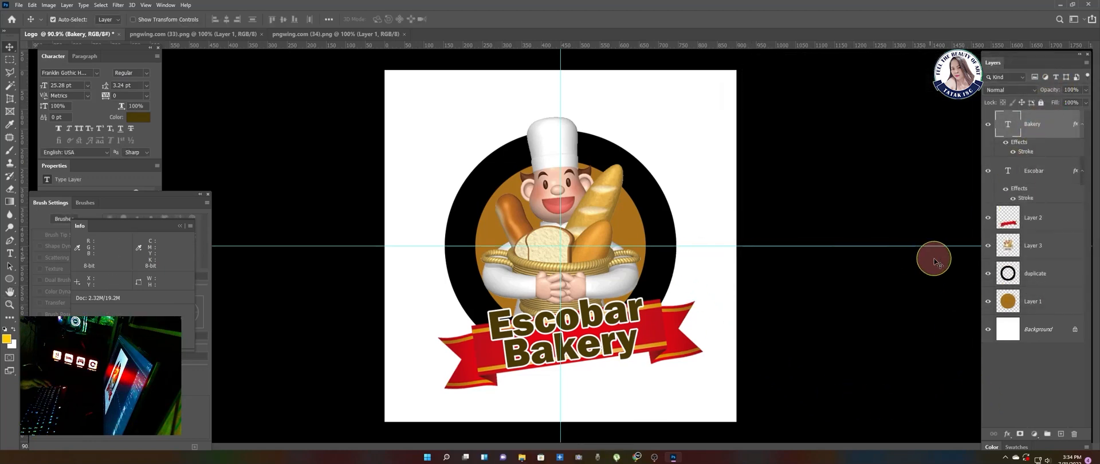
# Apply a white Stroke layer style to the black ring layer "duplicate", positioned outside at 100% opacity
pyautogui.click(1061, 278)
pyautogui.doubleClick(1062, 277)
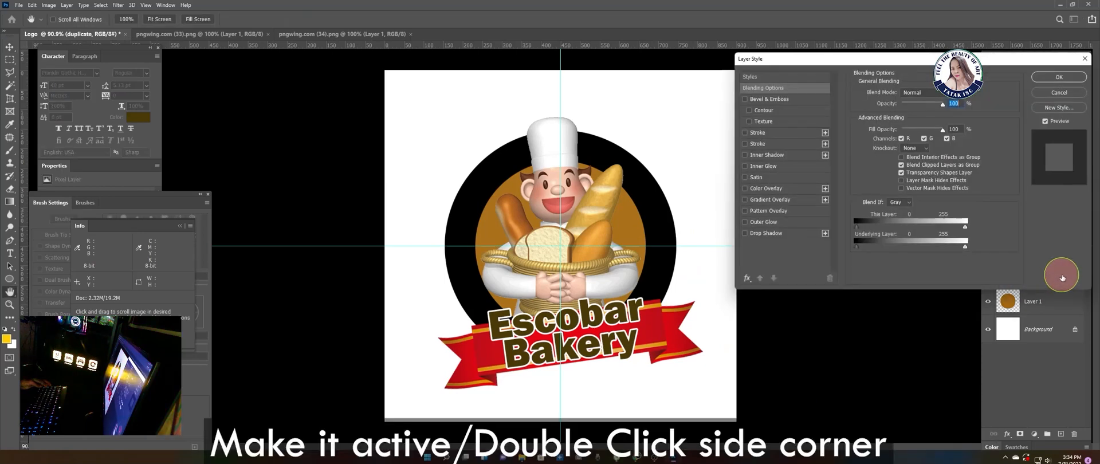
pyautogui.click(787, 132)
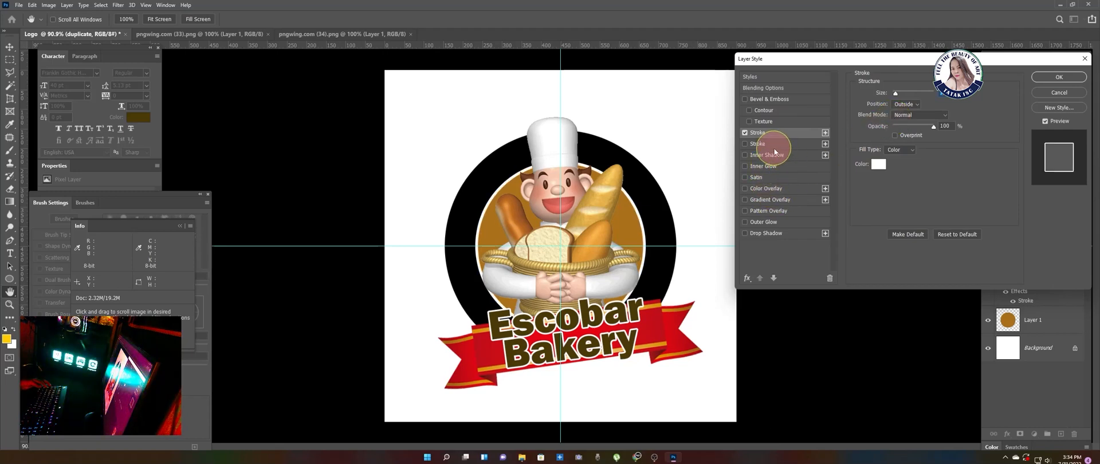
pyautogui.click(747, 133)
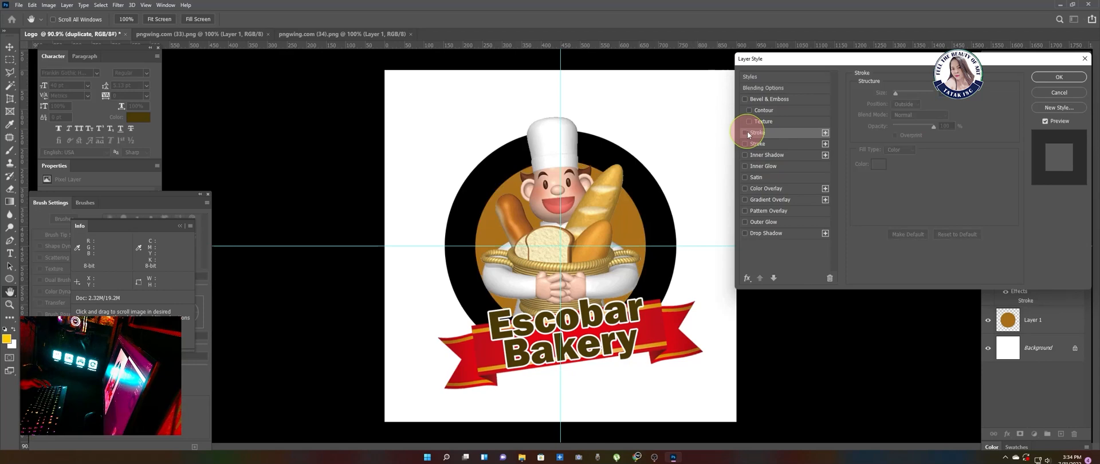
pyautogui.click(746, 133)
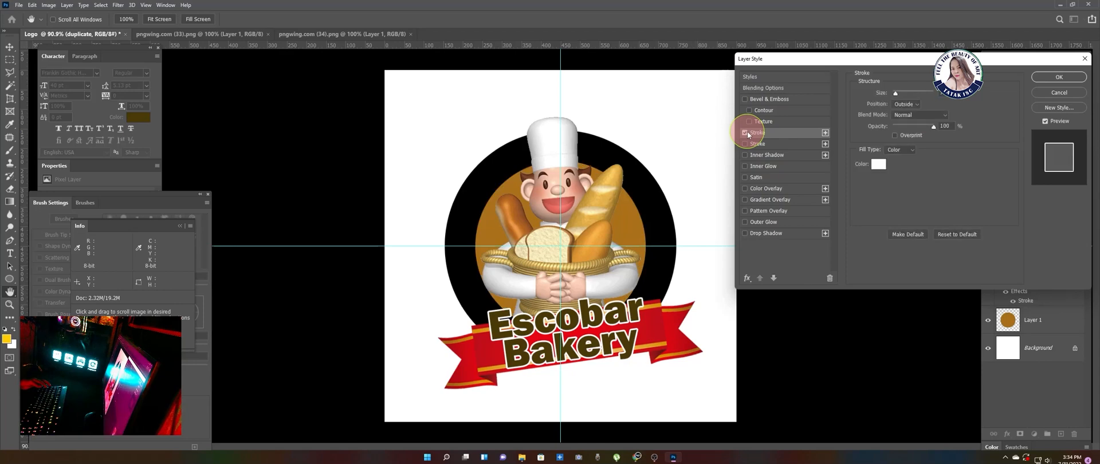
pyautogui.click(1076, 78)
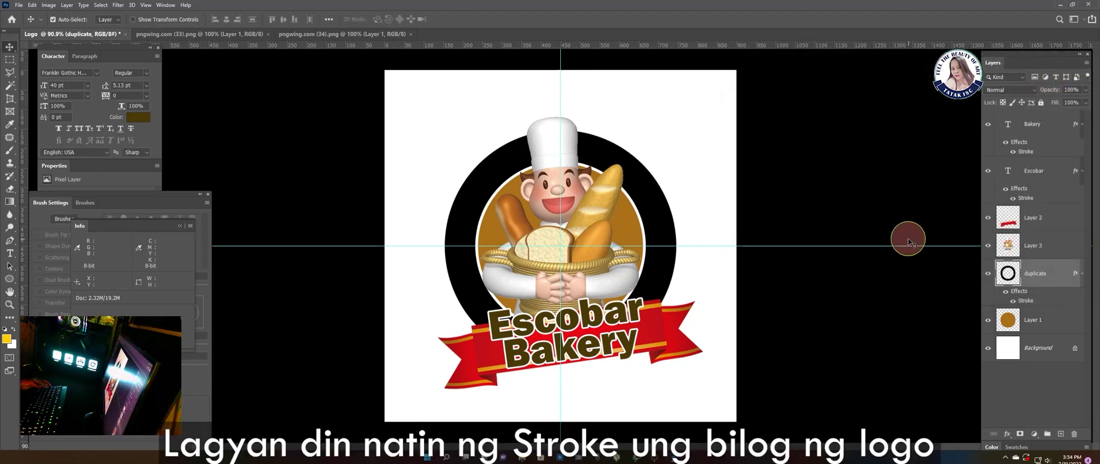
# Add a white outside Stroke effect to the brown-gold circle on Layer 1
pyautogui.click(1059, 325)
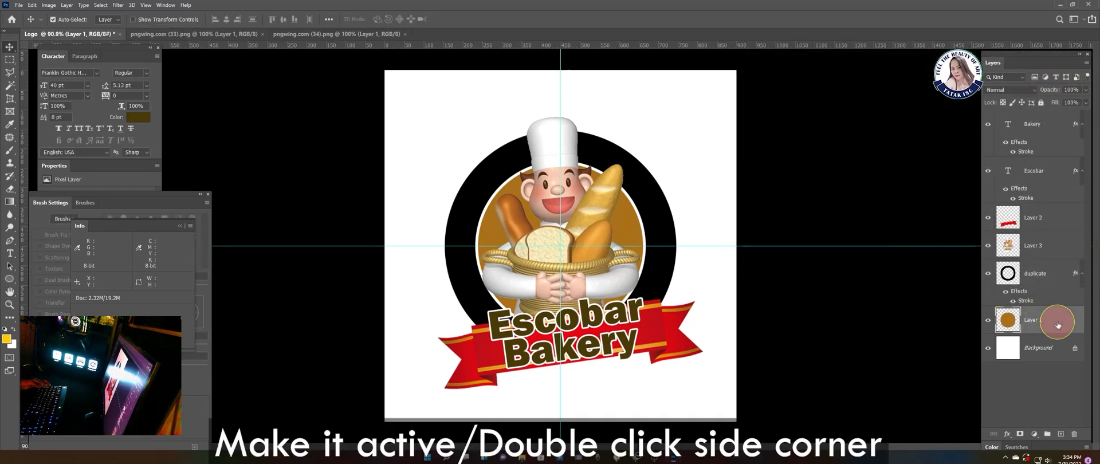
pyautogui.doubleClick(1059, 324)
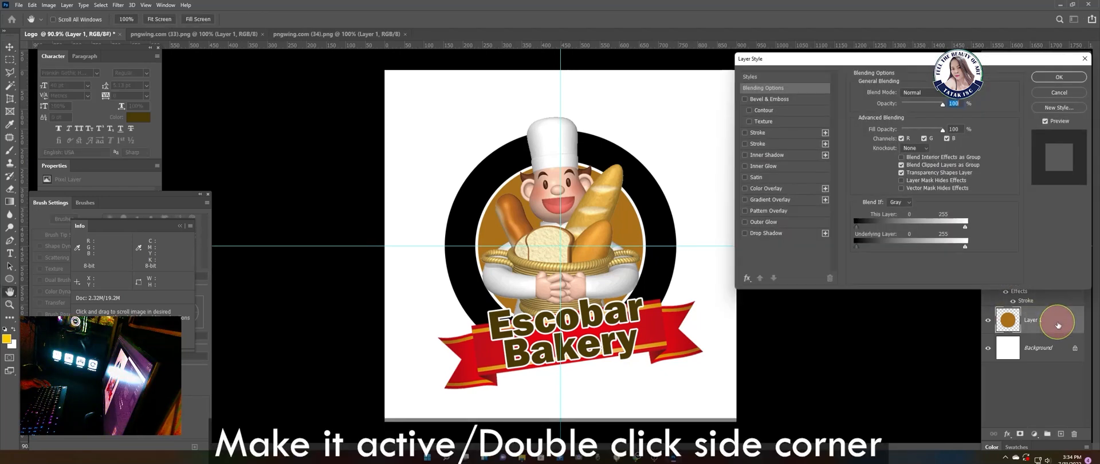
pyautogui.click(802, 135)
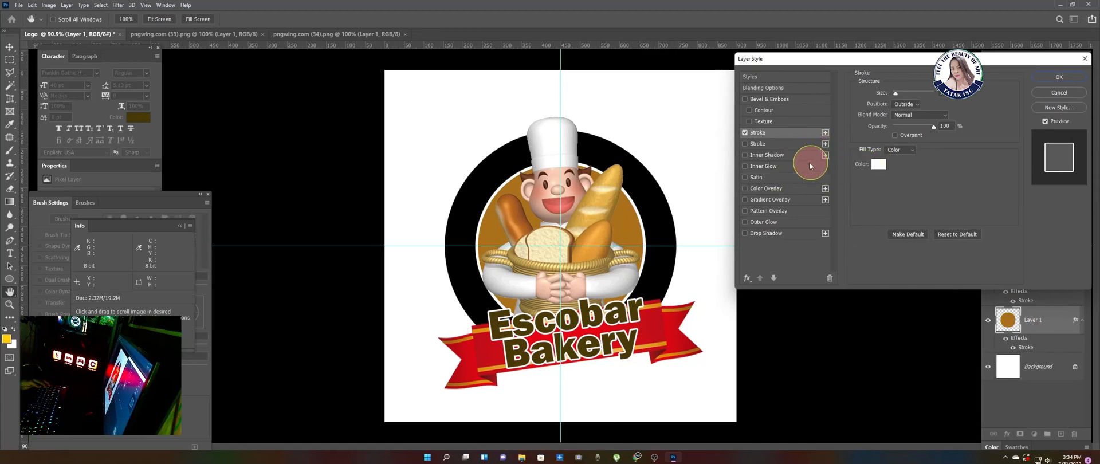
# Enable a second outside Stroke on Layer 1 and set its colour to black (000000)
pyautogui.click(746, 144)
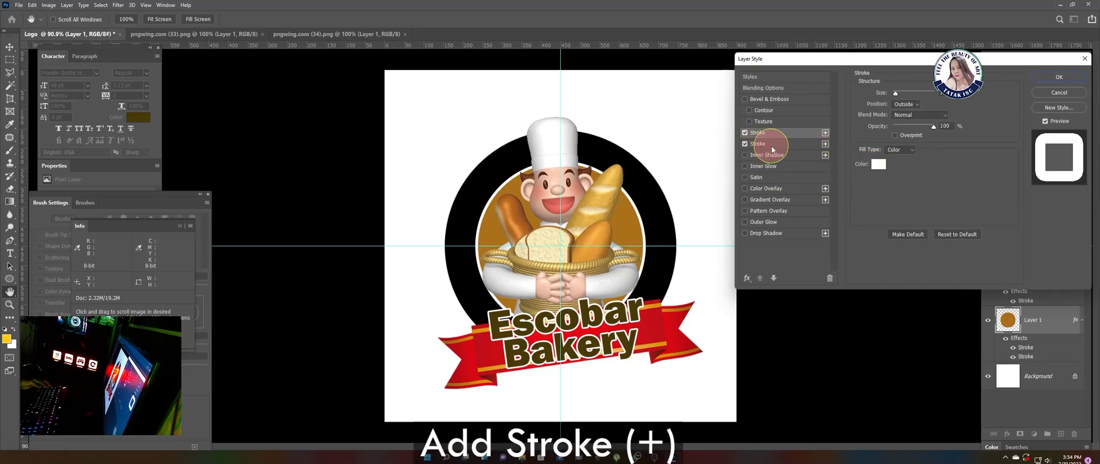
pyautogui.click(878, 164)
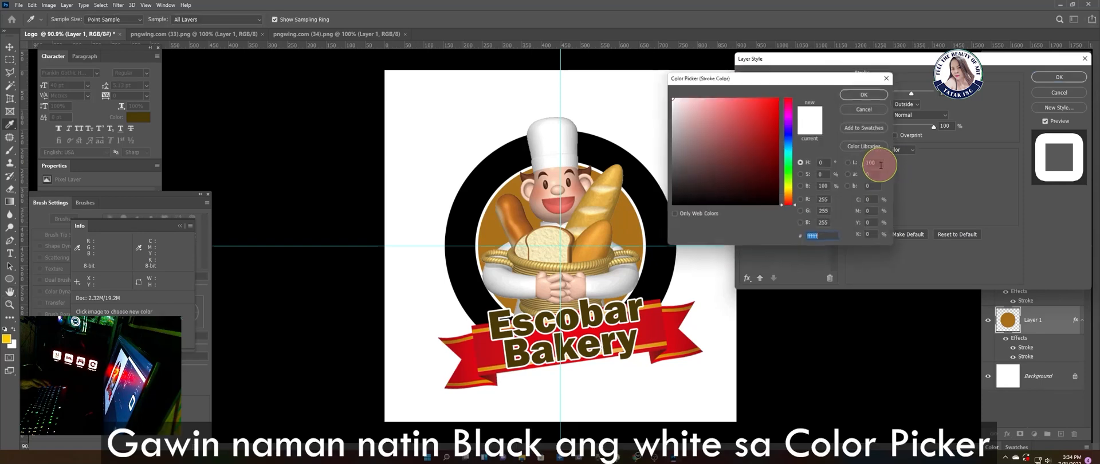
pyautogui.moveTo(764, 189); pyautogui.dragTo(793, 214)
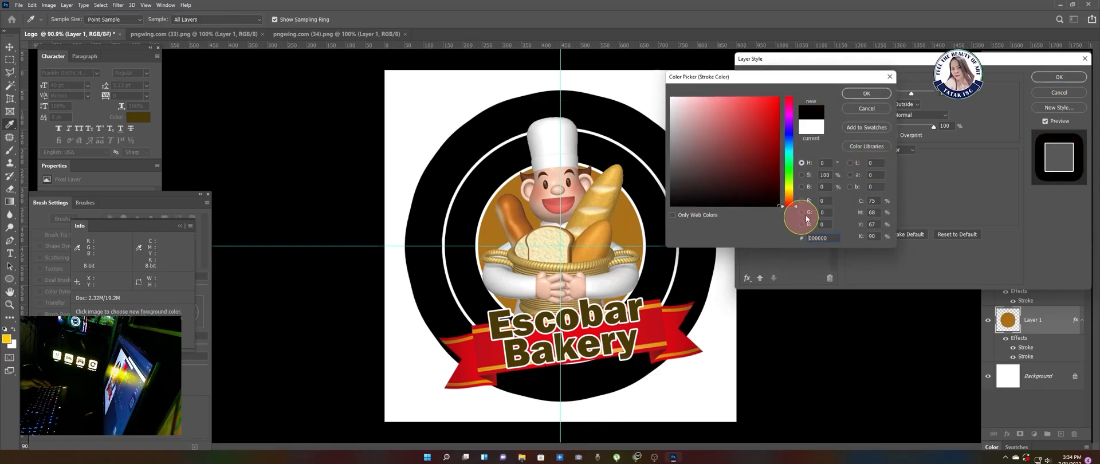
pyautogui.click(865, 94)
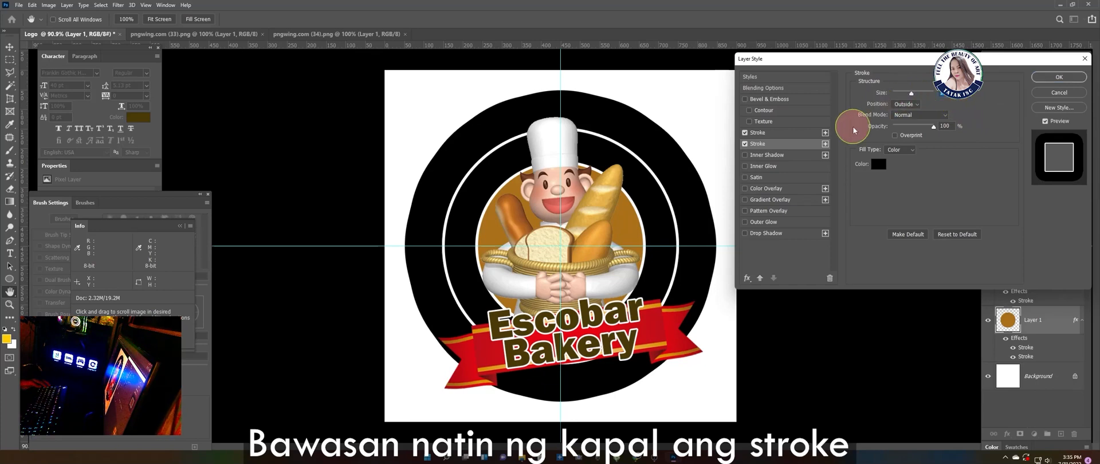
# Reduce the size of Layer 1's black stroke until only a thin black outline surrounds the white ring, and apply the style
pyautogui.press('Down')
pyautogui.press('Down')
pyautogui.press('Down')
pyautogui.press('Down')
pyautogui.press('Down')
pyautogui.press('Down')
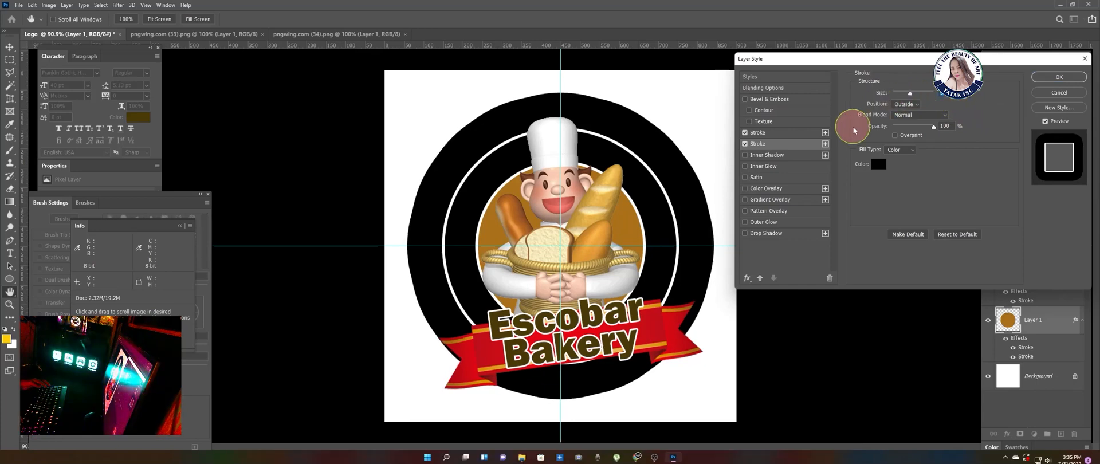
pyautogui.press('Down')
pyautogui.press('Down')
pyautogui.press('Down')
pyautogui.press('Down')
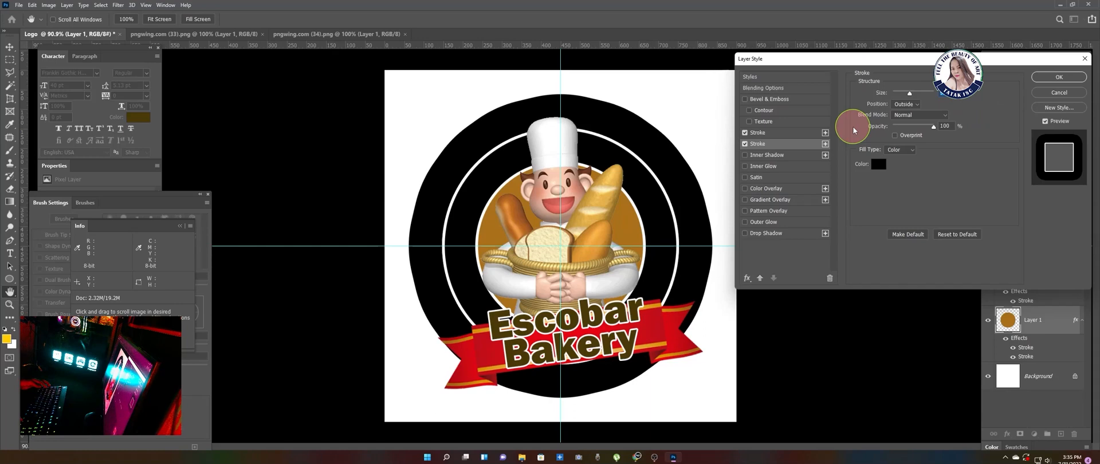
pyautogui.press('Down')
pyautogui.press('Down')
pyautogui.press('Down')
pyautogui.press('Down')
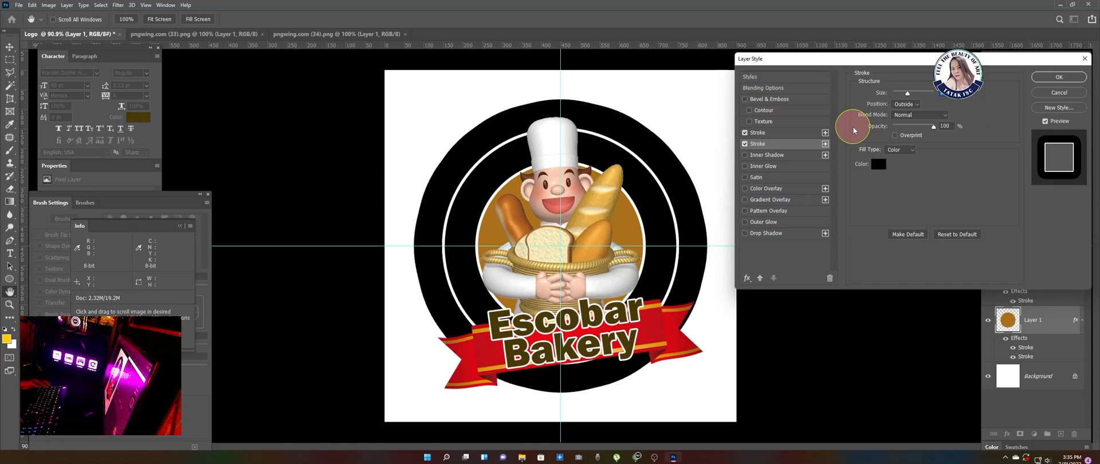
pyautogui.press('Down')
pyautogui.press('Down')
pyautogui.press('Down')
pyautogui.press('Down')
pyautogui.press('Down')
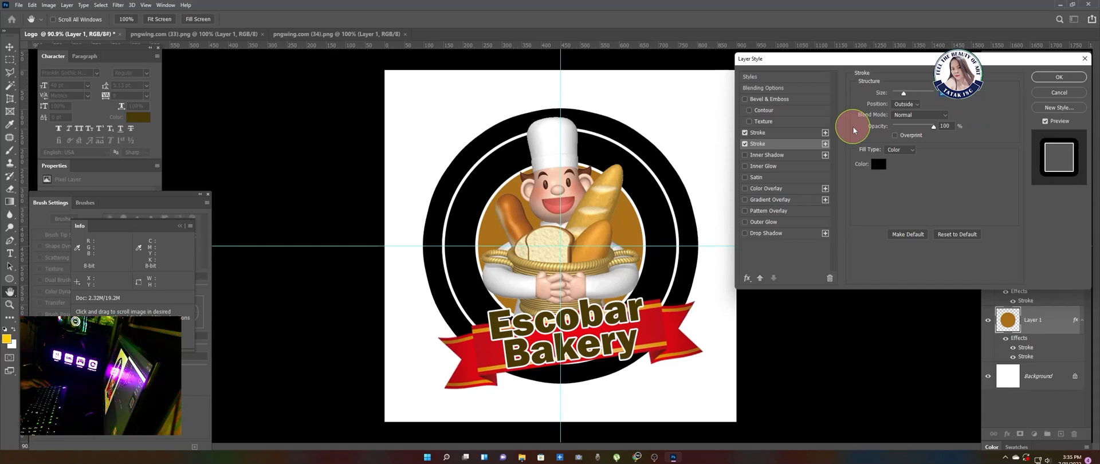
pyautogui.press('Down')
pyautogui.press('Down')
pyautogui.press('Down')
pyautogui.press('Down')
pyautogui.press('Down')
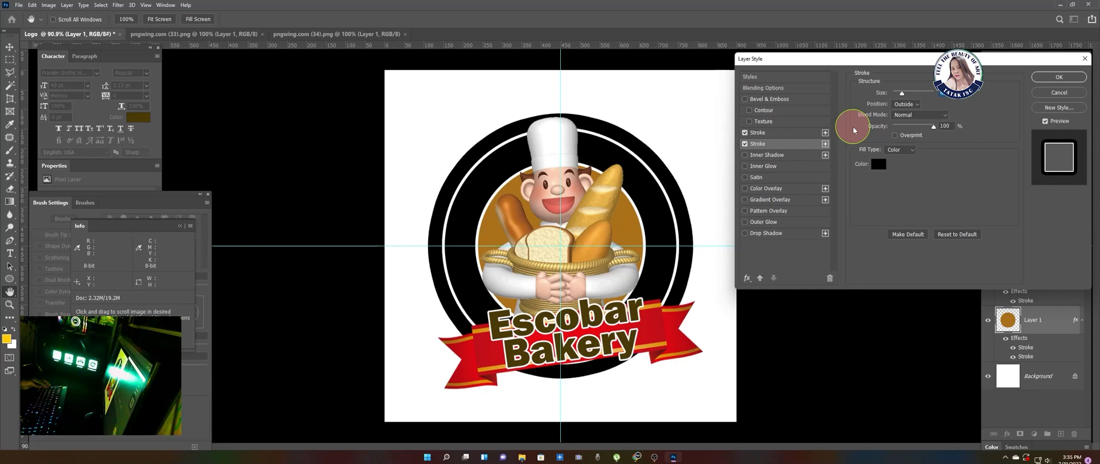
pyautogui.press('Down')
pyautogui.press('Down')
pyautogui.press('Down')
pyautogui.press('Down')
pyautogui.press('Down')
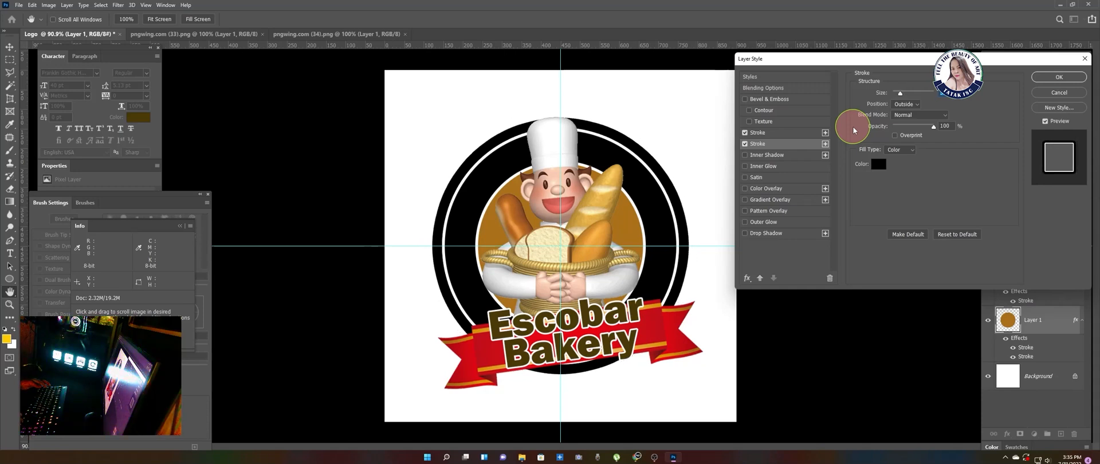
pyautogui.press('Down')
pyautogui.press('Down')
pyautogui.press('Down')
pyautogui.press('Down')
pyautogui.press('Down')
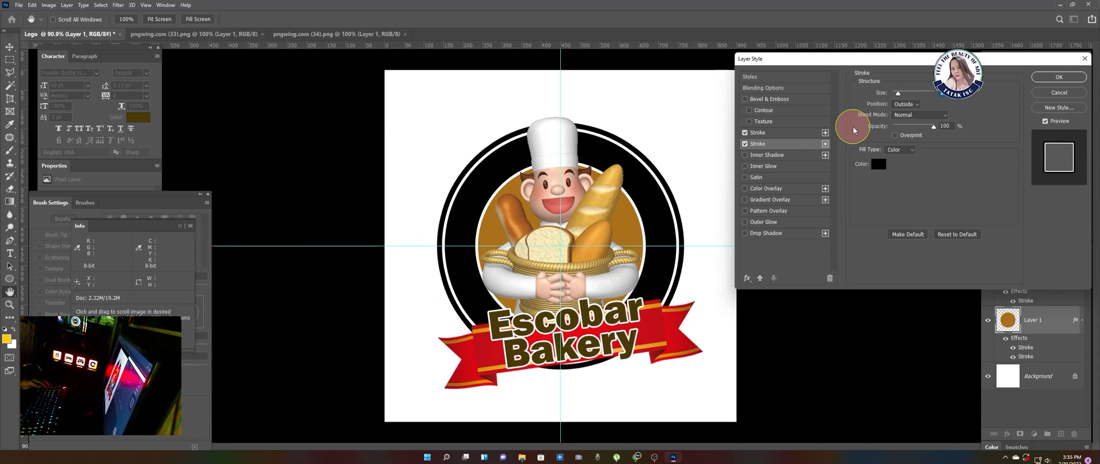
pyautogui.press('Down')
pyautogui.press('Down')
pyautogui.press('Down')
pyautogui.press('Down')
pyautogui.press('Down')
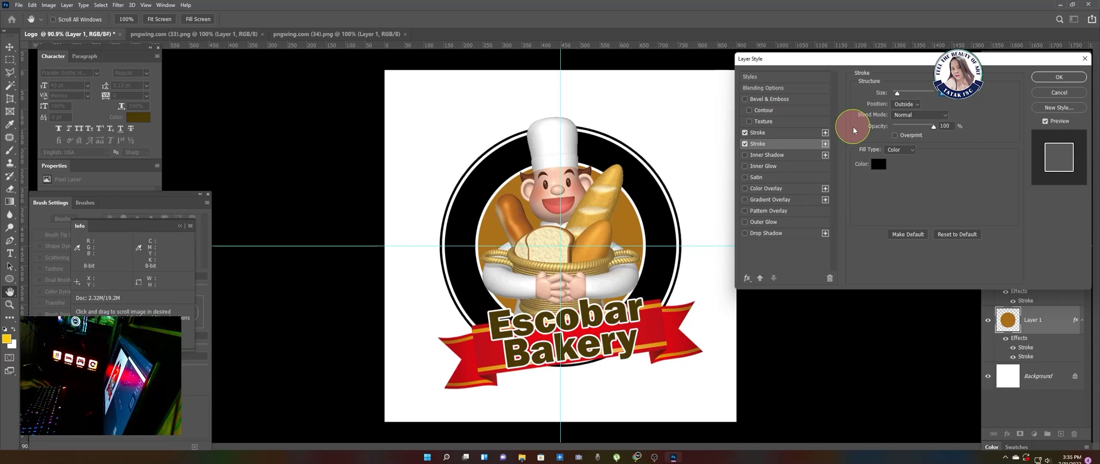
pyautogui.press('Down')
pyautogui.press('Down')
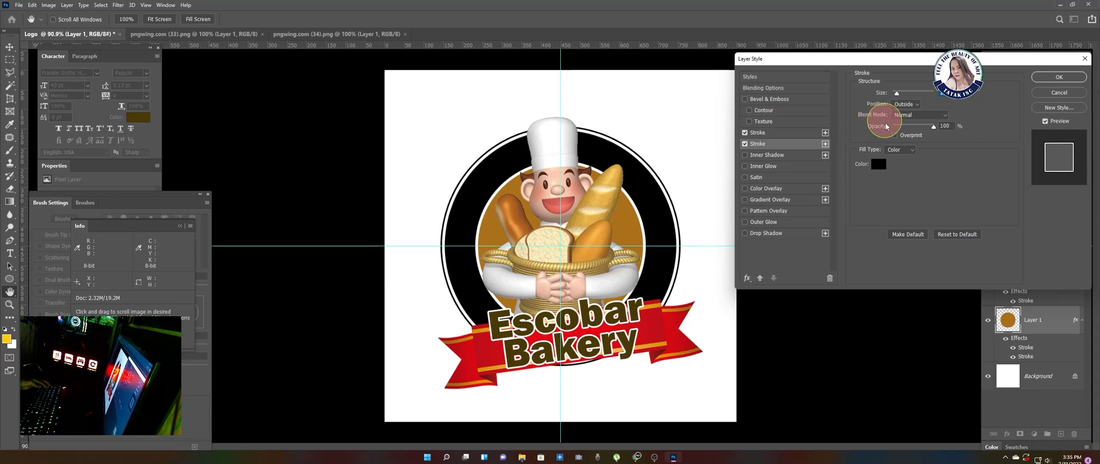
pyautogui.moveTo(898, 94)
pyautogui.mouseDown()
pyautogui.moveTo(913, 91)
pyautogui.moveTo(898, 97)
pyautogui.mouseUp()
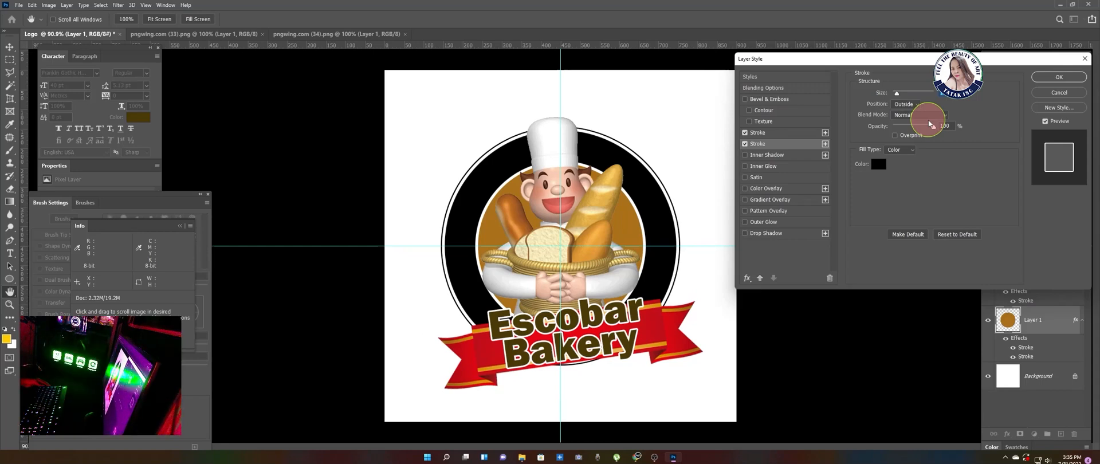
pyautogui.click(1061, 77)
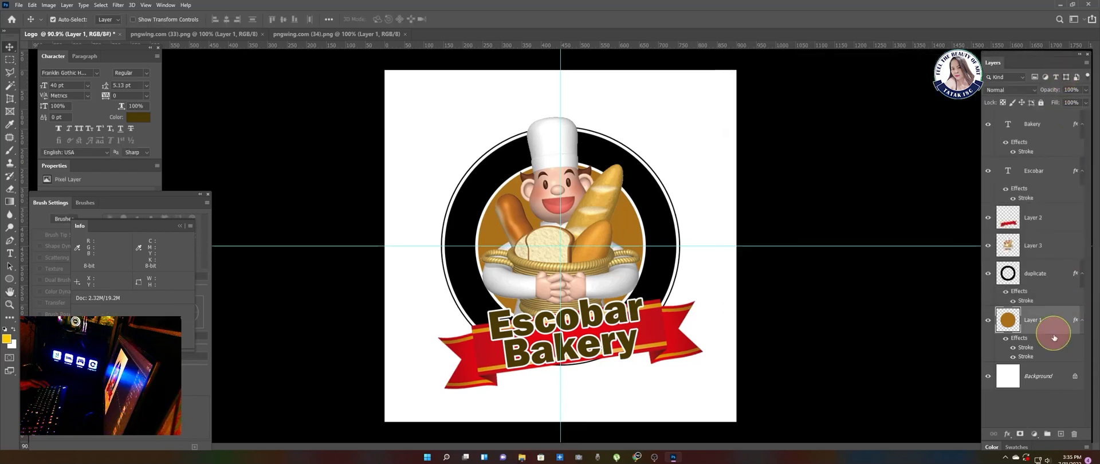
# Unlock the Background layer and fill it with light green (RGB 175, 252, 160) as the new background colour
pyautogui.click(1075, 380)
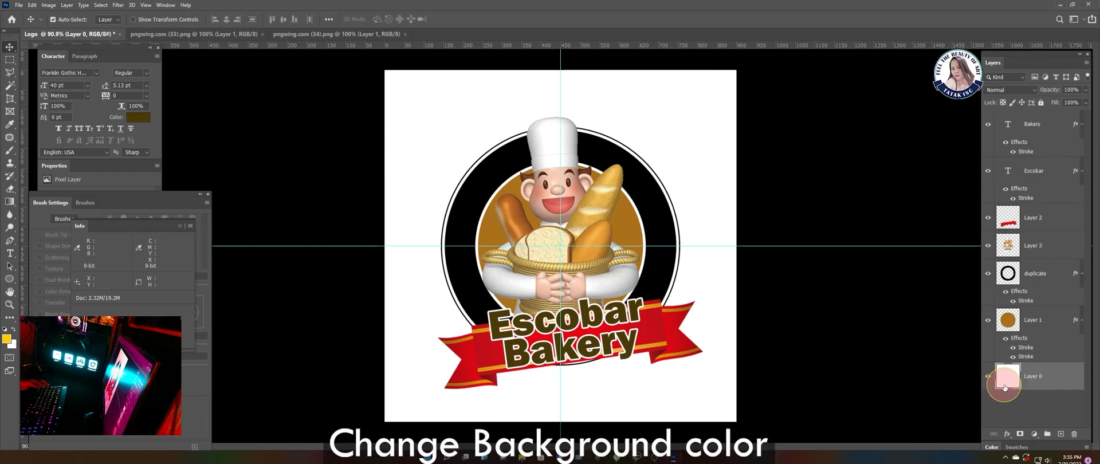
pyautogui.click(10, 346)
pyautogui.click(789, 173)
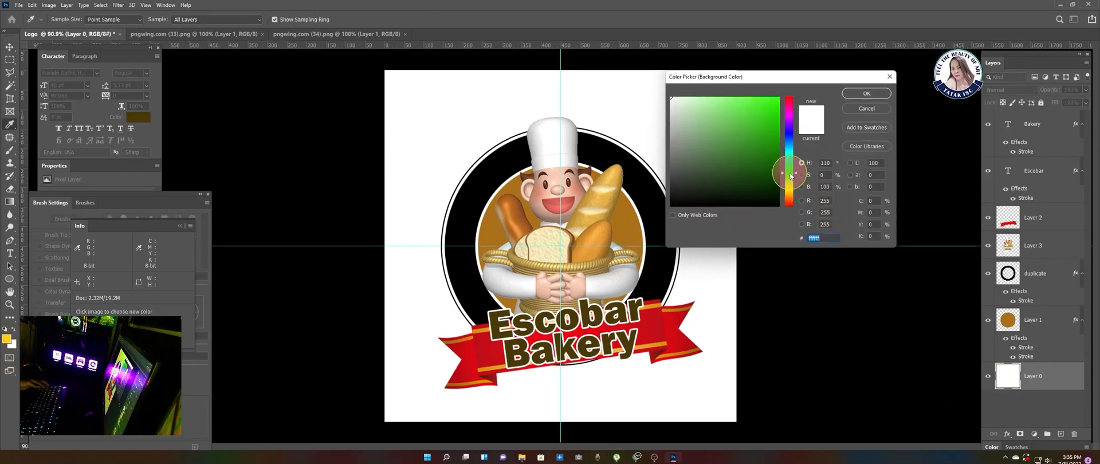
pyautogui.moveTo(746, 136); pyautogui.dragTo(708, 98)
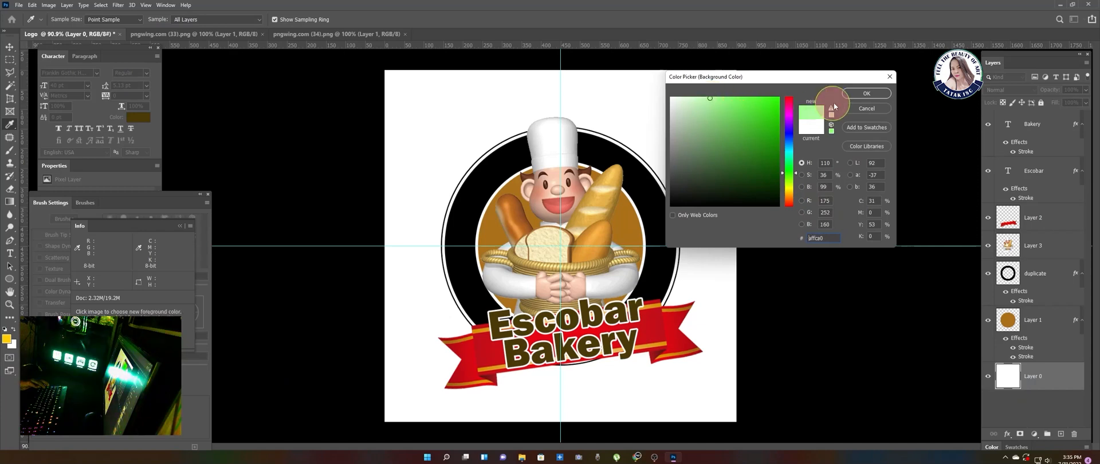
pyautogui.click(867, 94)
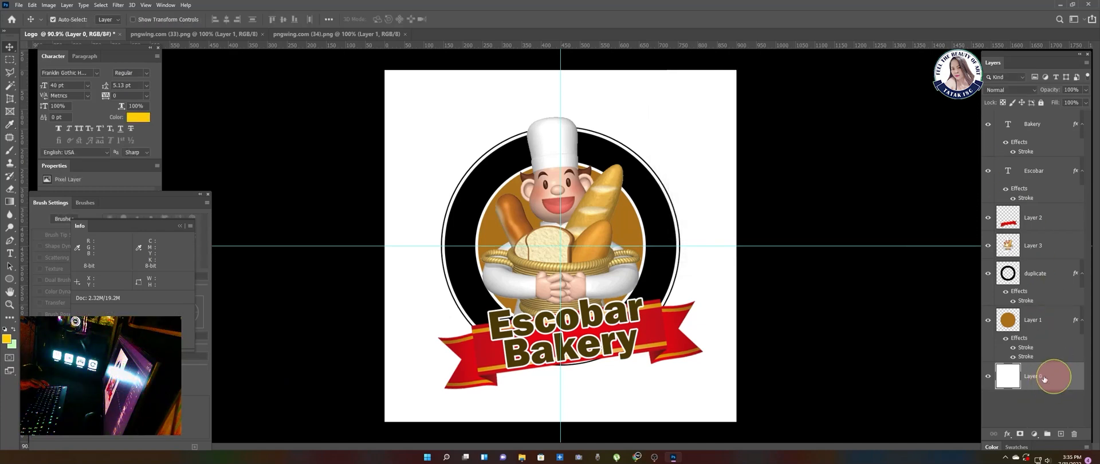
pyautogui.hotkey('ctrl', 'BackSpace')
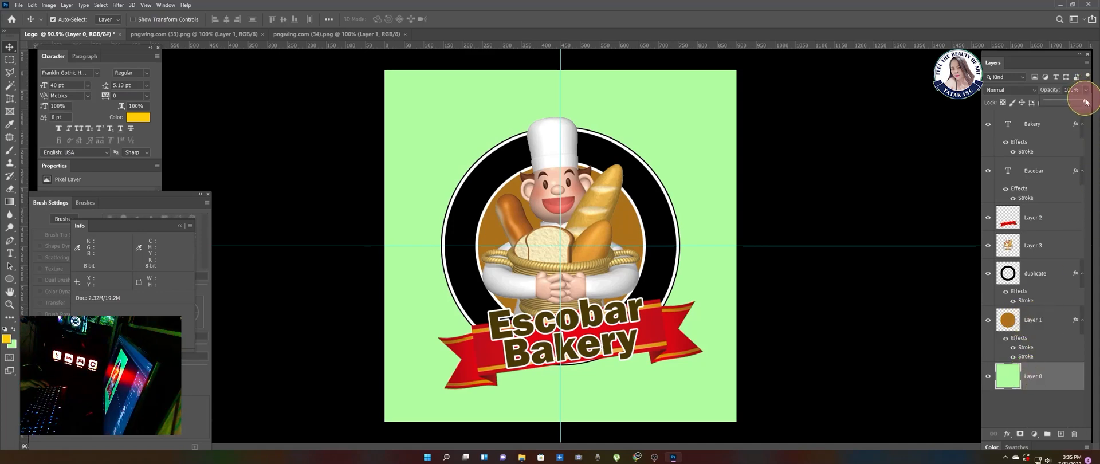
# Lower the green background layer's opacity to 64% and clear all guides from the canvas
pyautogui.moveTo(1054, 101); pyautogui.dragTo(1073, 103)
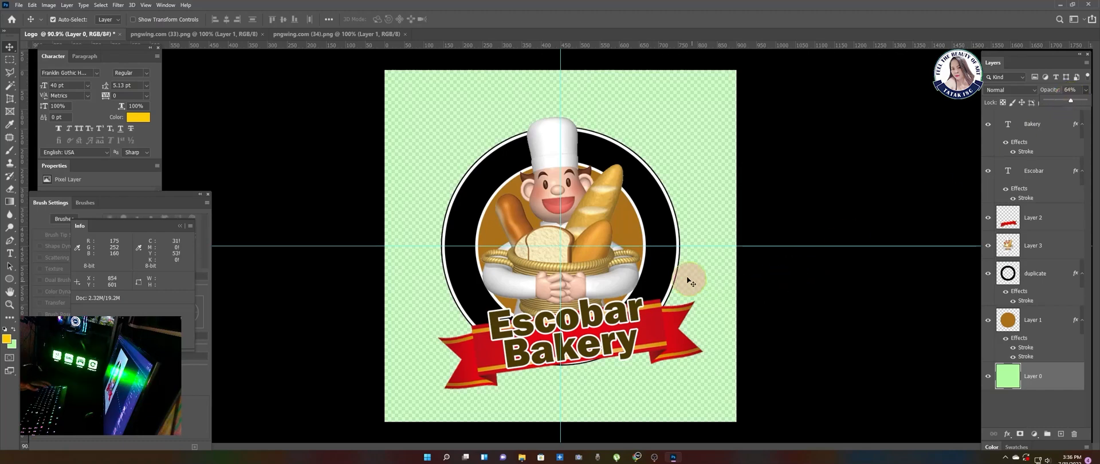
pyautogui.click(146, 5)
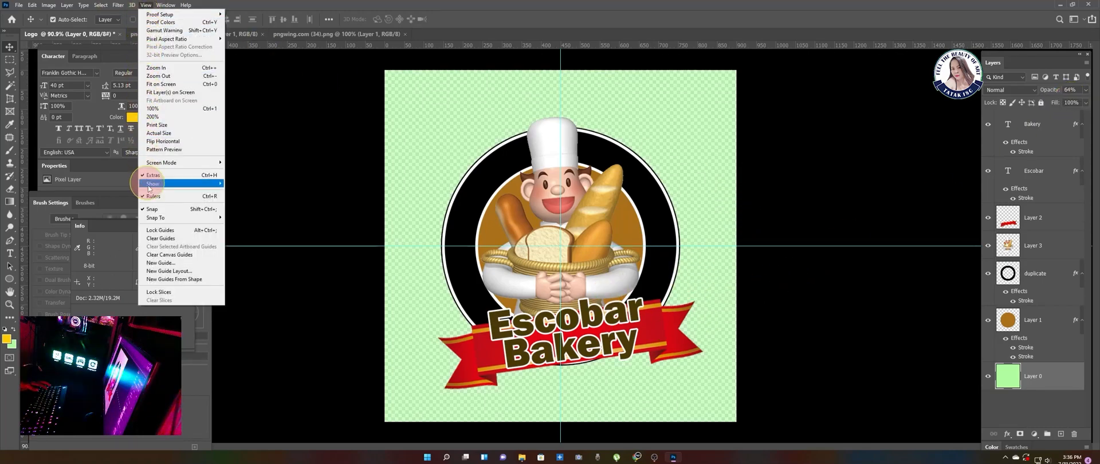
pyautogui.click(171, 240)
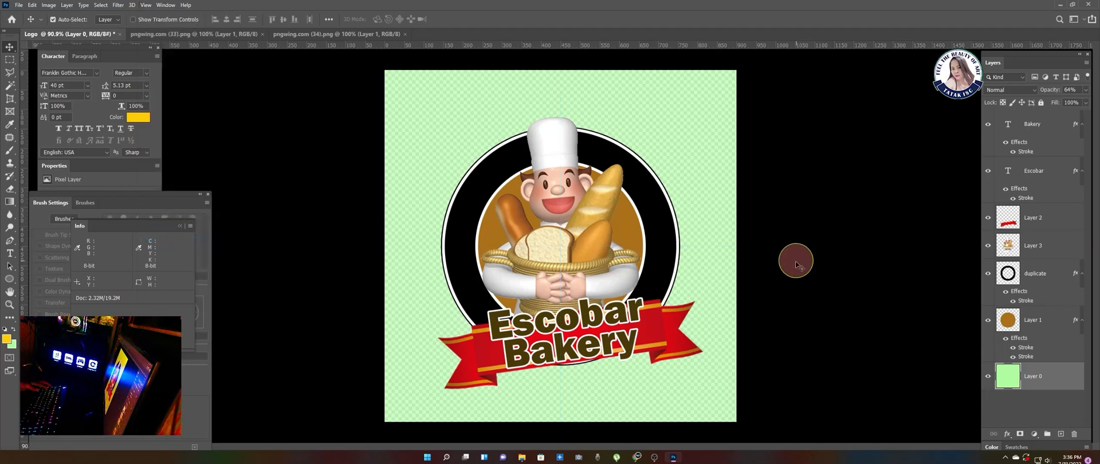